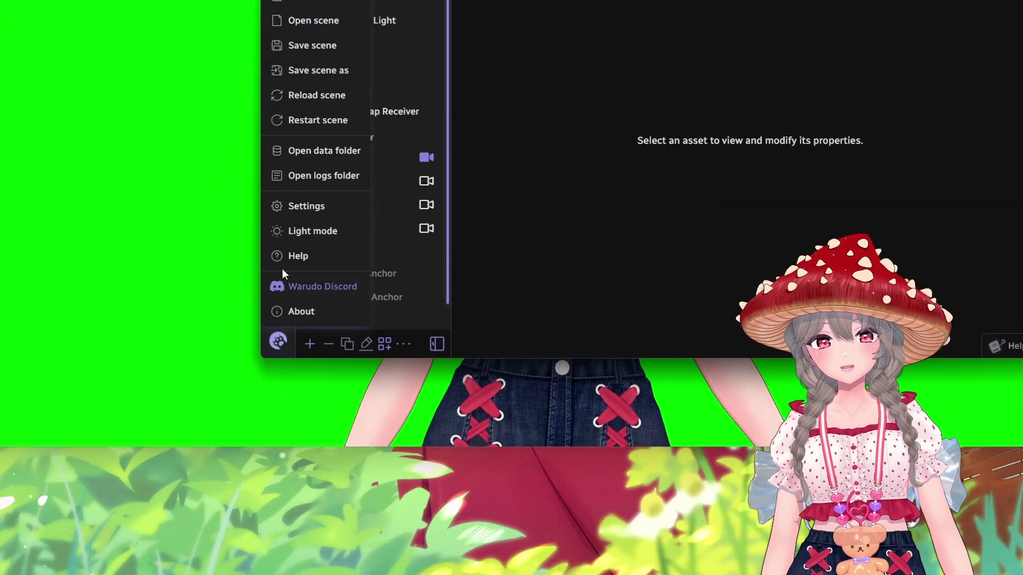
Step: Move the Props and Scenes folders from Live2DMotion into StreamingAssets, replacing existing files, and close both windows
{"action": "left_click", "coordinate": [293, 155]}
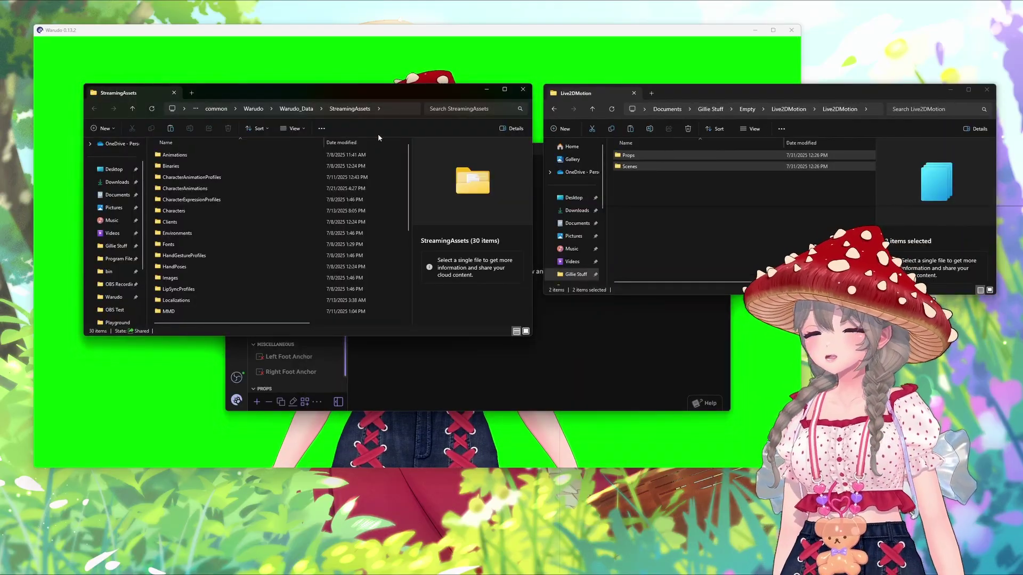
{"action": "left_click_drag", "start_coordinate": [629, 160], "coordinate": [382, 152]}
{"action": "left_click", "coordinate": [102, 228]}
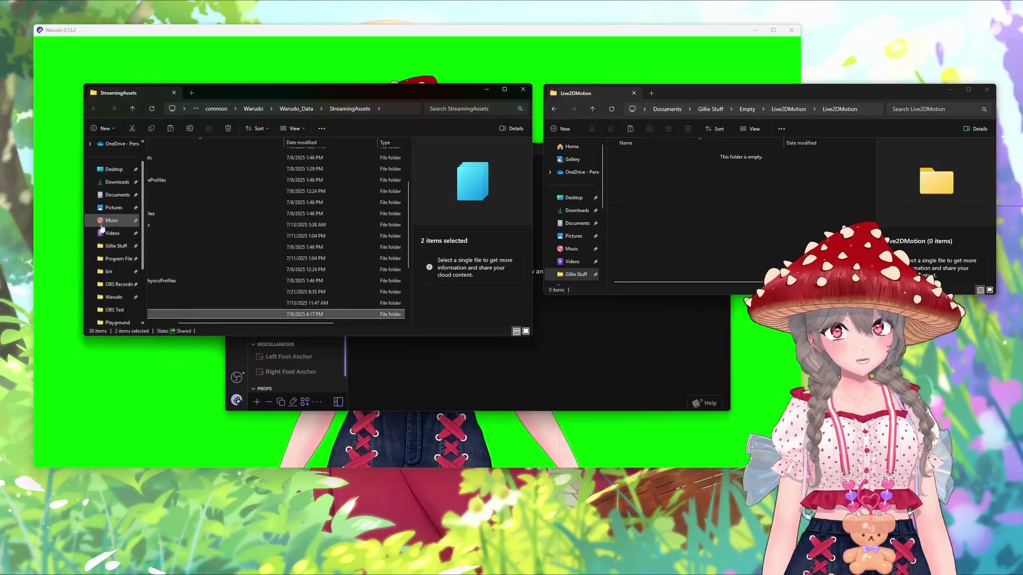
{"action": "left_click", "coordinate": [174, 93]}
{"action": "left_click", "coordinate": [634, 94]}
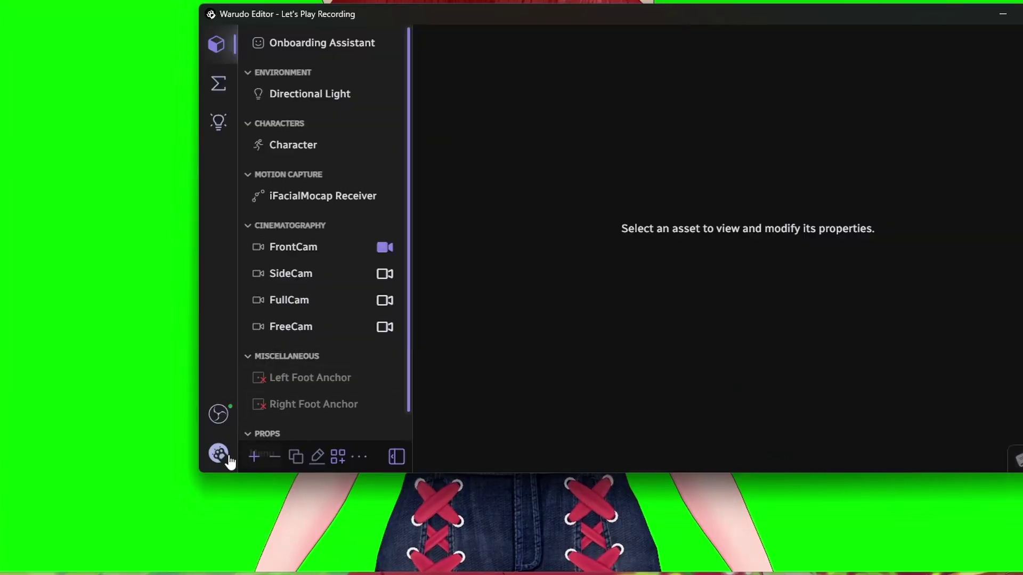
Step: Load the Gillie's Live2D Motion - iFacialMocap scene from the saved scenes list
{"action": "left_click", "coordinate": [222, 454]}
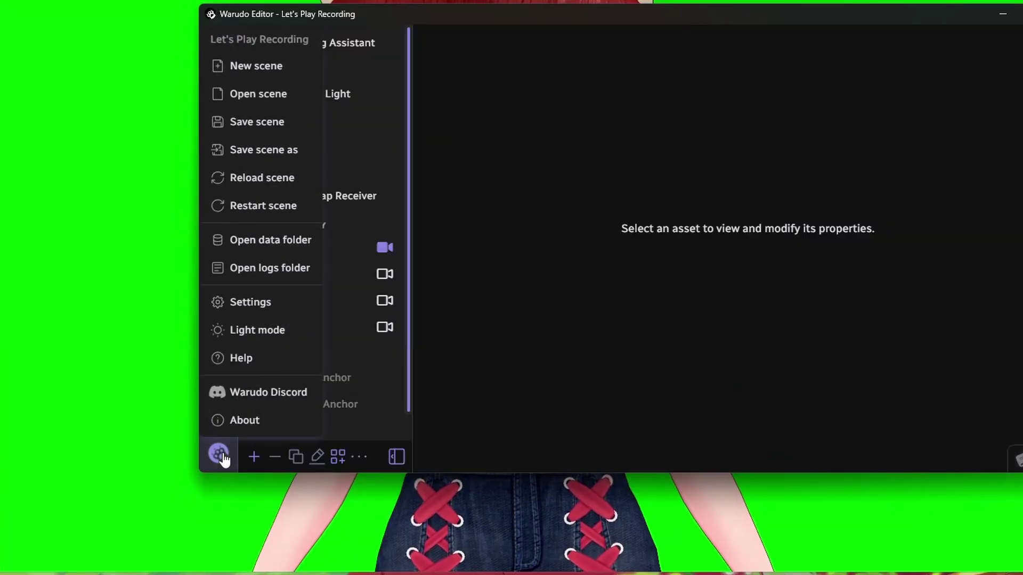
{"action": "left_click", "coordinate": [259, 95]}
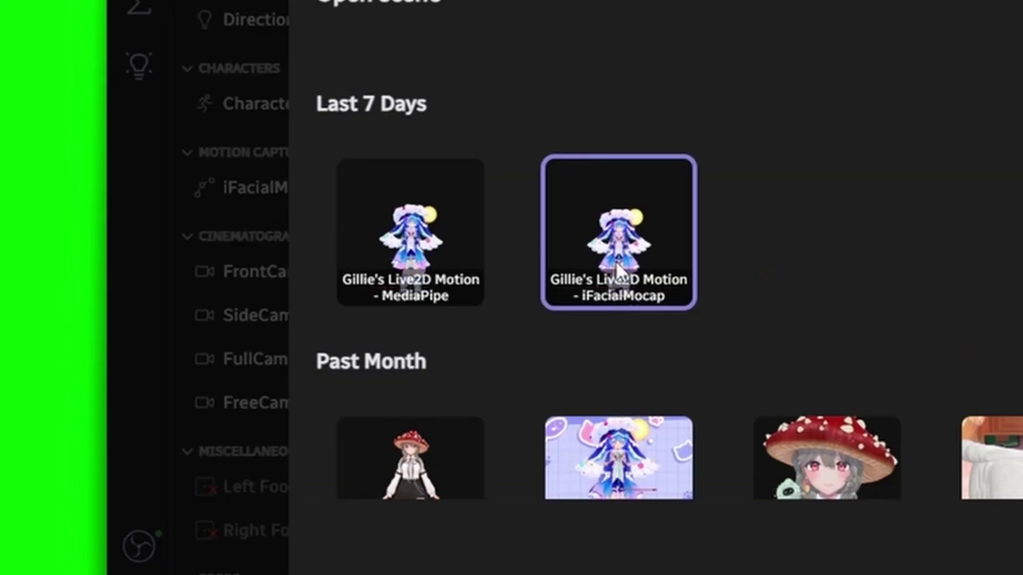
{"action": "left_click", "coordinate": [615, 261]}
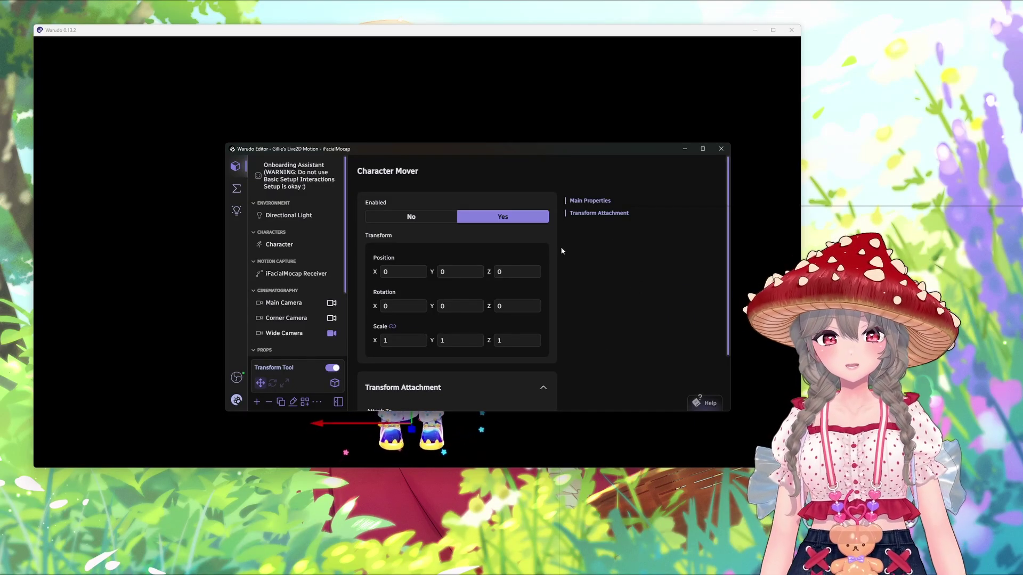
Step: Inspect the iFacialMocap Receiver settings and the Gillie's Steppies blueprint graph
{"action": "left_click", "coordinate": [288, 274]}
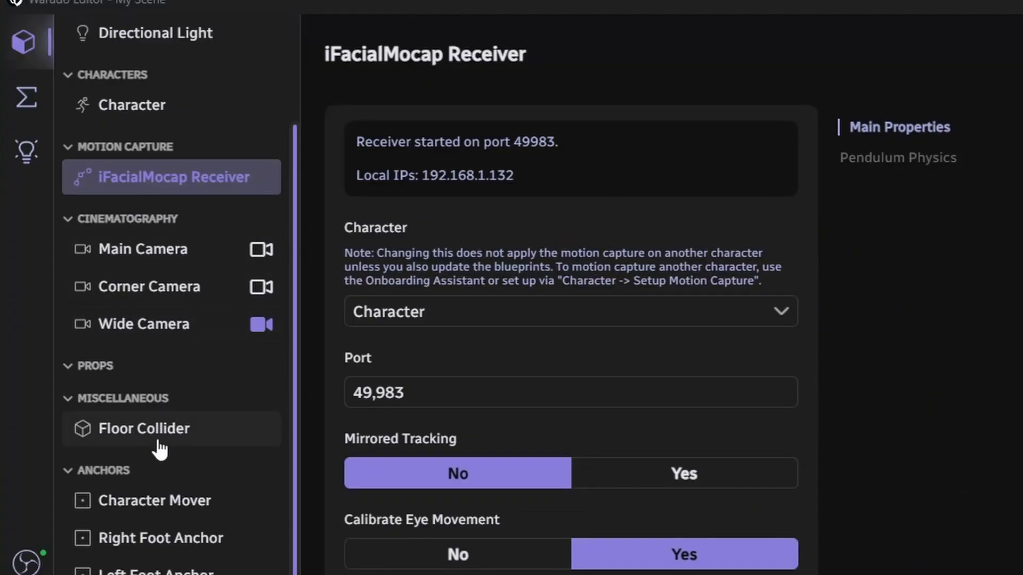
{"action": "left_click", "coordinate": [24, 97]}
{"action": "left_click", "coordinate": [213, 143]}
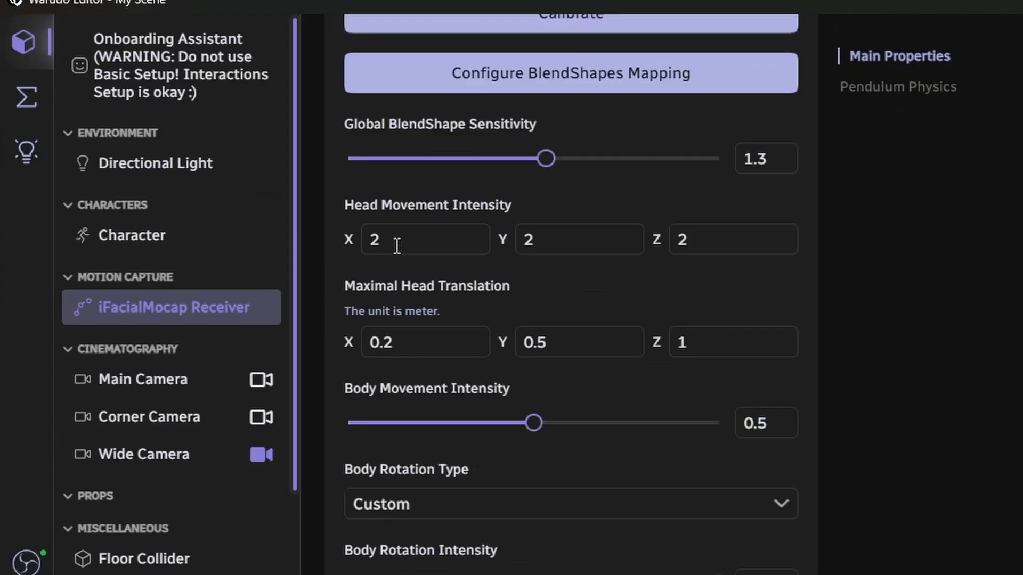
{"action": "scroll", "coordinate": [395, 244], "scroll_direction": "down", "scroll_amount": 15}
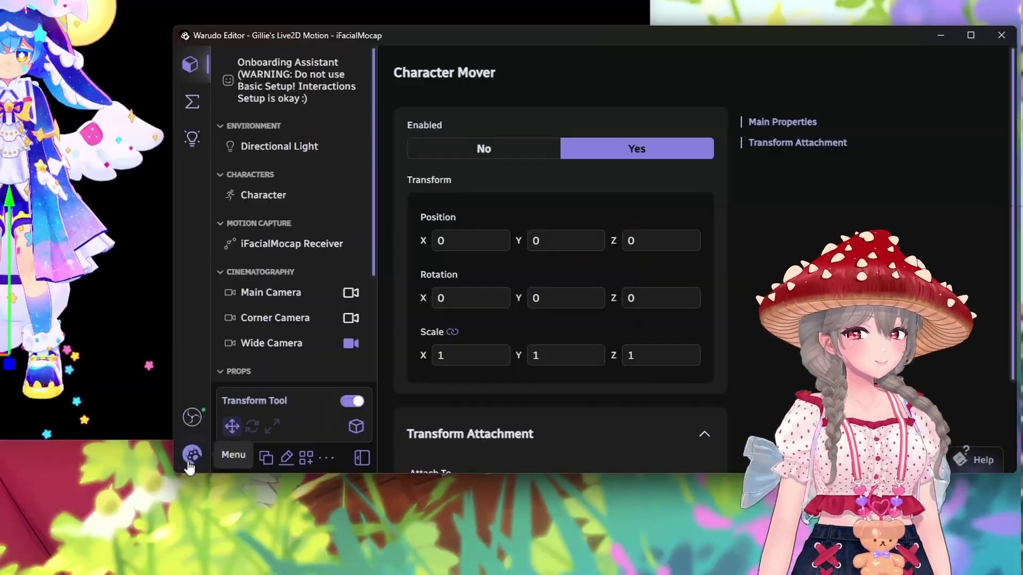
Step: Save the current scene under the new name 'My Scene'
{"action": "left_click", "coordinate": [526, 477]}
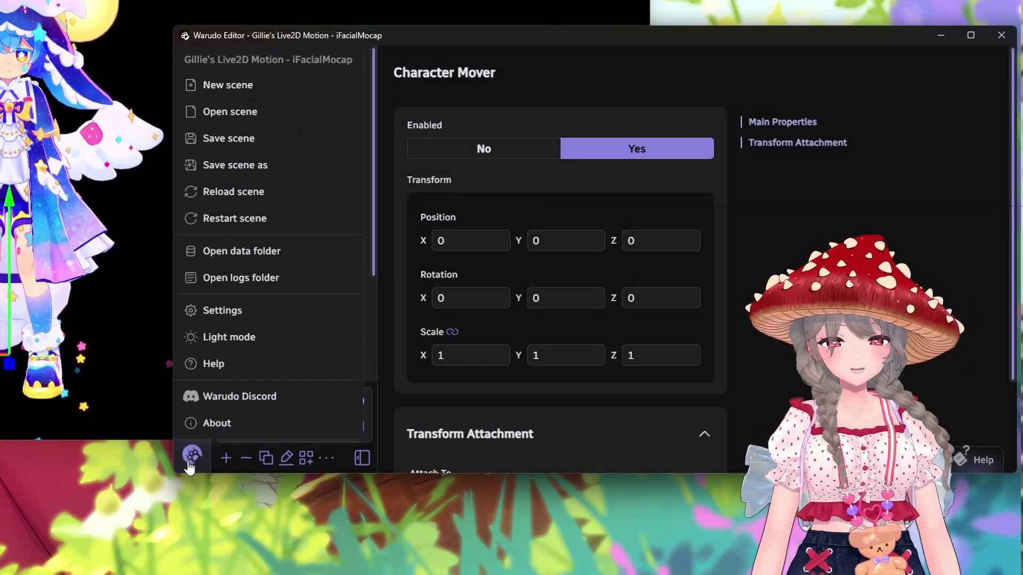
{"action": "left_click", "coordinate": [208, 172]}
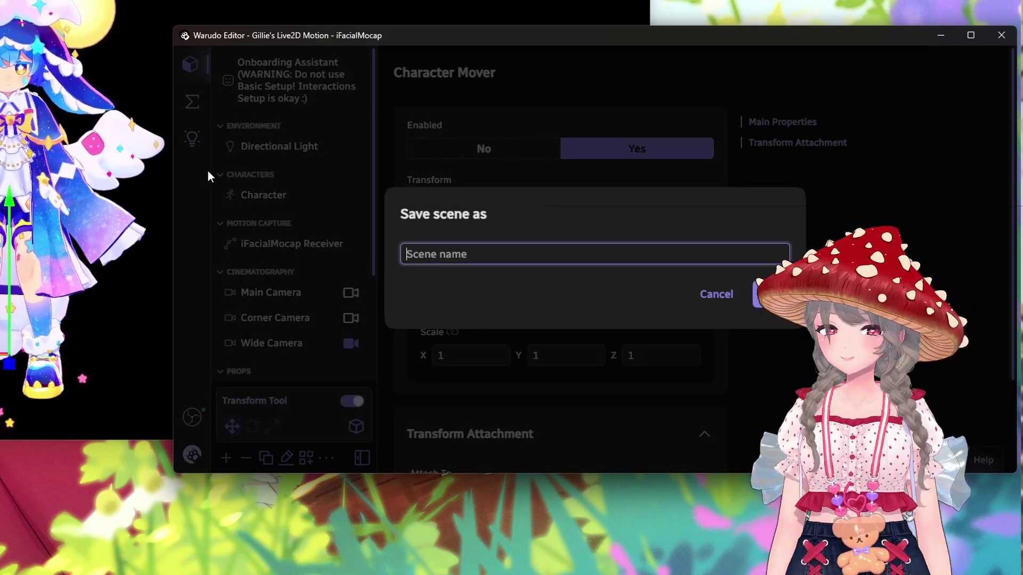
{"action": "type", "text": "My Scene"}
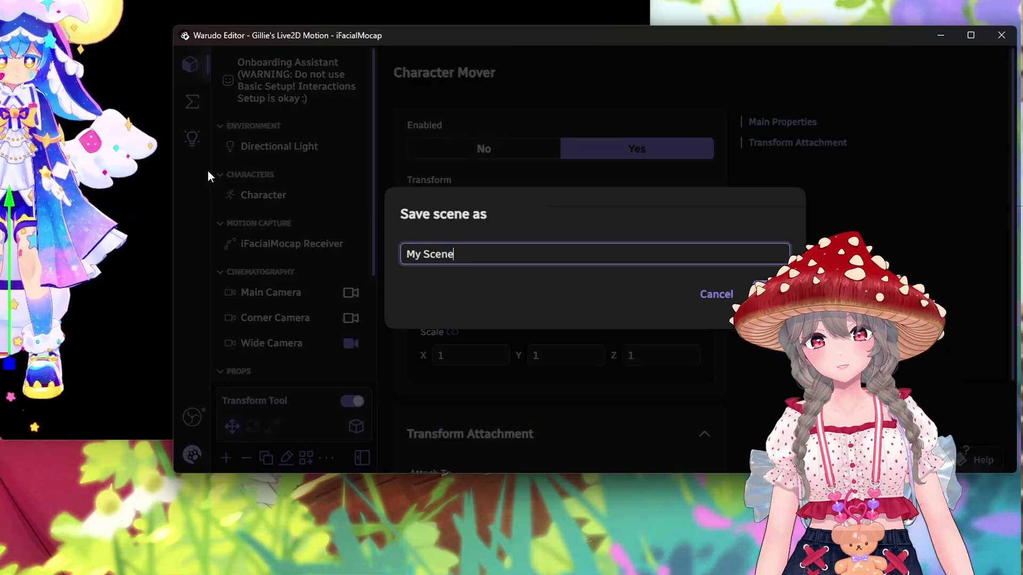
{"action": "key", "text": "Return"}
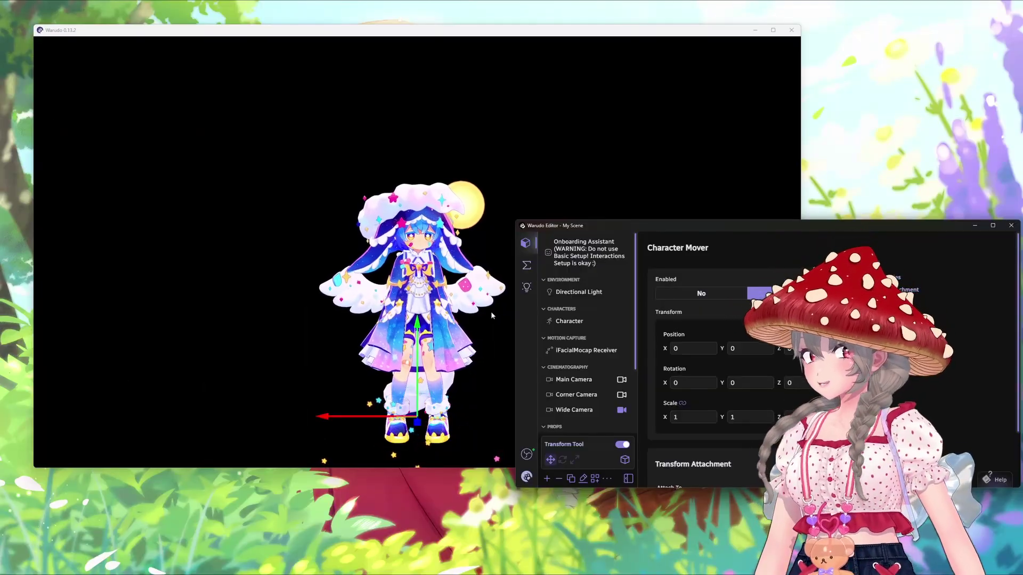
Step: Set the Character's source to the Gillie Skater Shadows avatar
{"action": "left_click", "coordinate": [574, 322]}
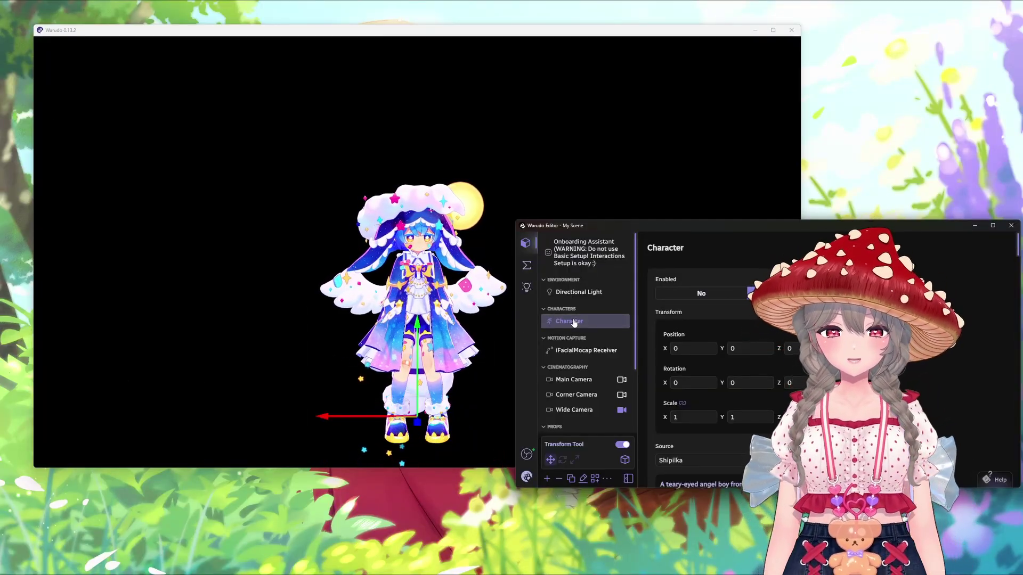
{"action": "scroll", "coordinate": [664, 359], "scroll_direction": "down", "scroll_amount": 2}
{"action": "scroll", "coordinate": [665, 359], "scroll_direction": "up", "scroll_amount": 2}
{"action": "scroll", "coordinate": [672, 358], "scroll_direction": "down", "scroll_amount": 5}
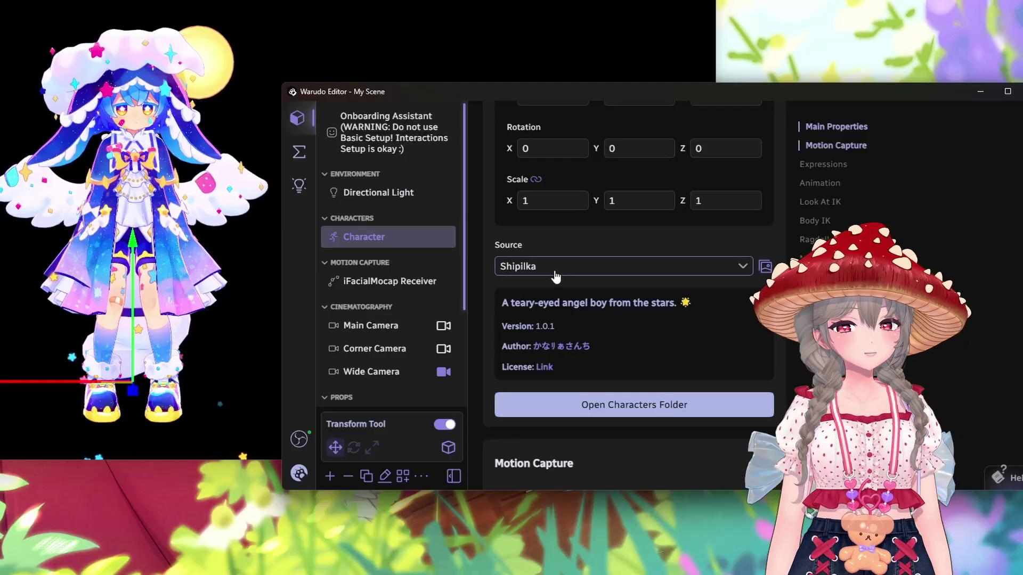
{"action": "left_click", "coordinate": [556, 273]}
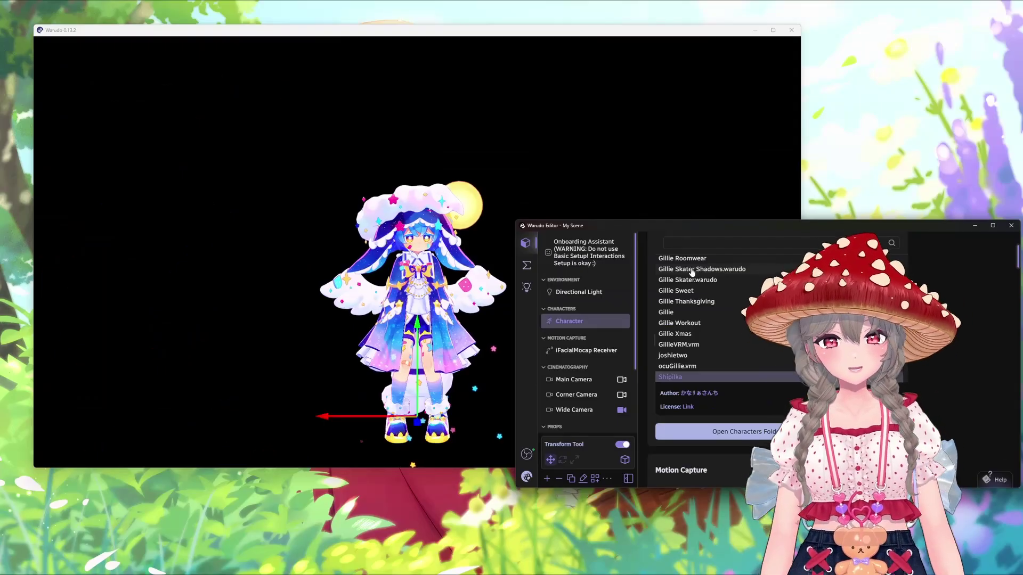
{"action": "left_click", "coordinate": [547, 156]}
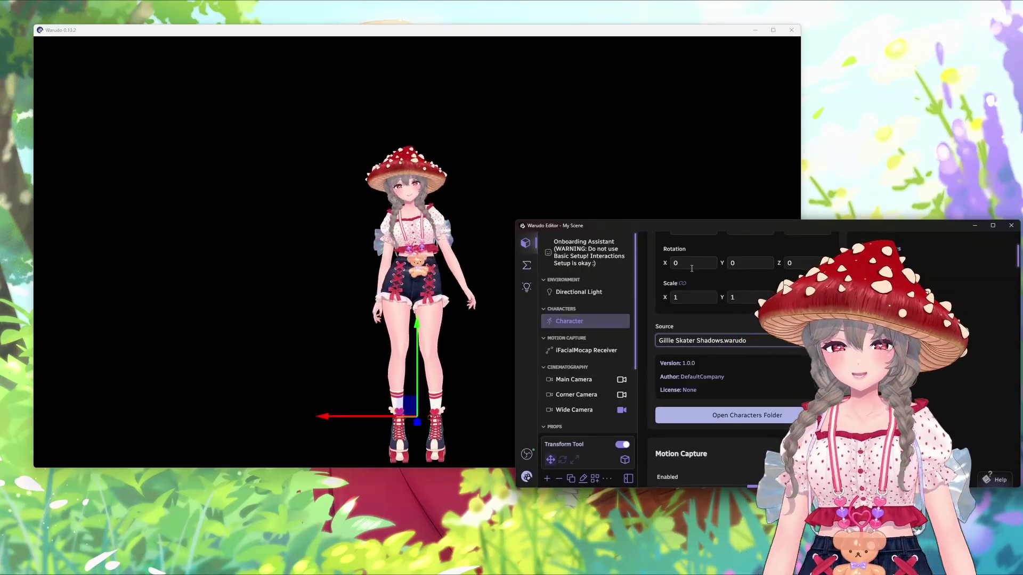
Step: Select the Wide Camera and bring the avatar view to the front
{"action": "scroll", "coordinate": [692, 268], "scroll_direction": "up", "scroll_amount": 3}
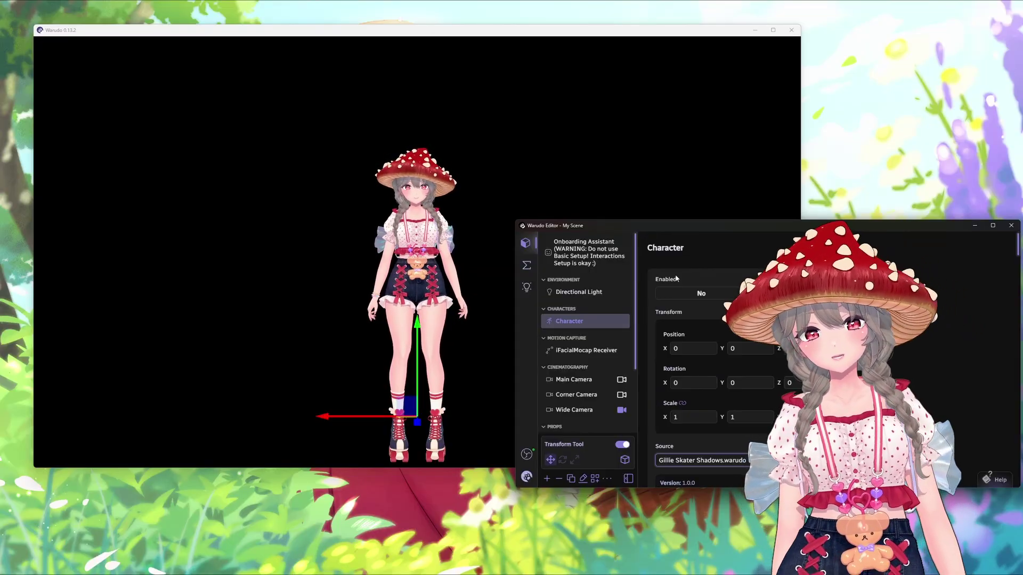
{"action": "left_click", "coordinate": [574, 411]}
{"action": "left_click", "coordinate": [436, 282]}
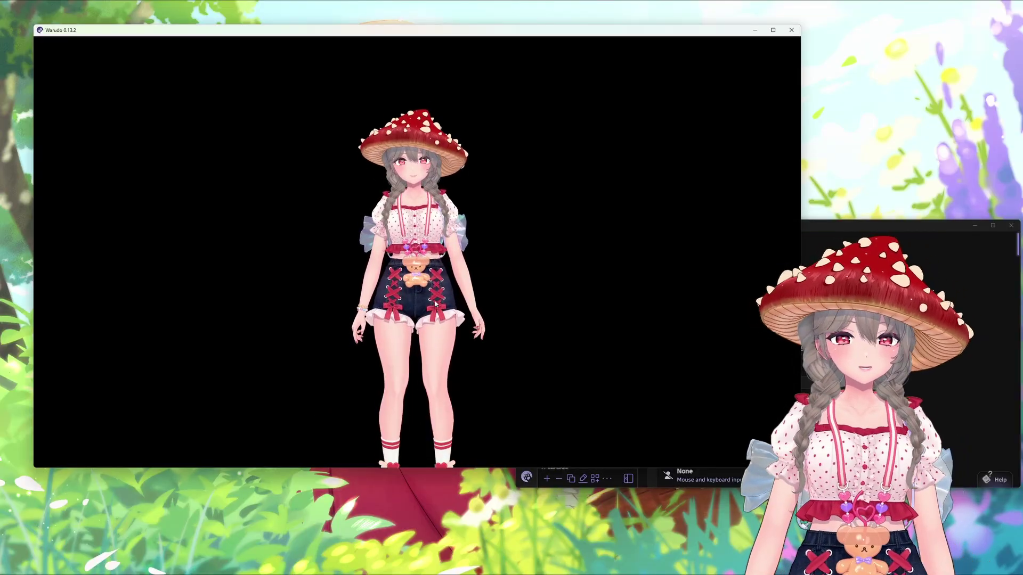
{"action": "scroll", "coordinate": [435, 281], "scroll_direction": "up", "scroll_amount": 5}
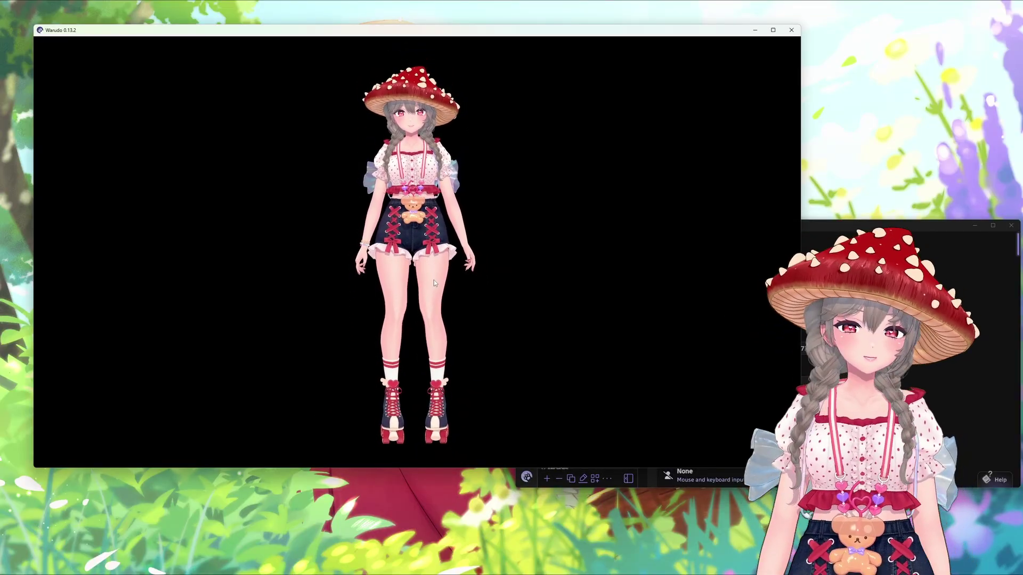
{"action": "scroll", "coordinate": [433, 280], "scroll_direction": "up", "scroll_amount": 5}
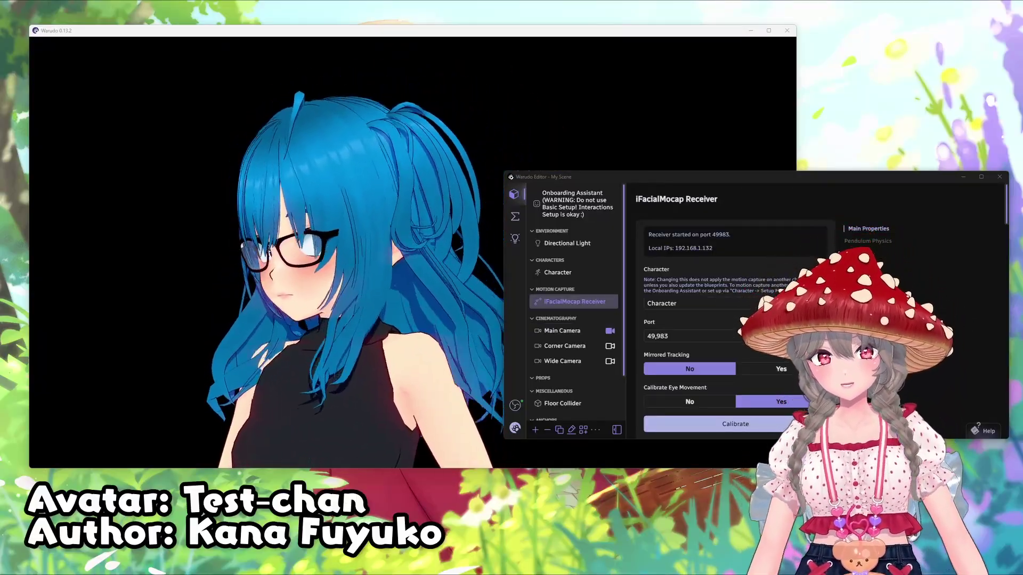
Step: Turn off bone eye movement, turn on BlendShape eye movement, and leave ARKit look-to-VRM conversion off
{"action": "scroll", "coordinate": [735, 320], "scroll_direction": "down", "scroll_amount": 1}
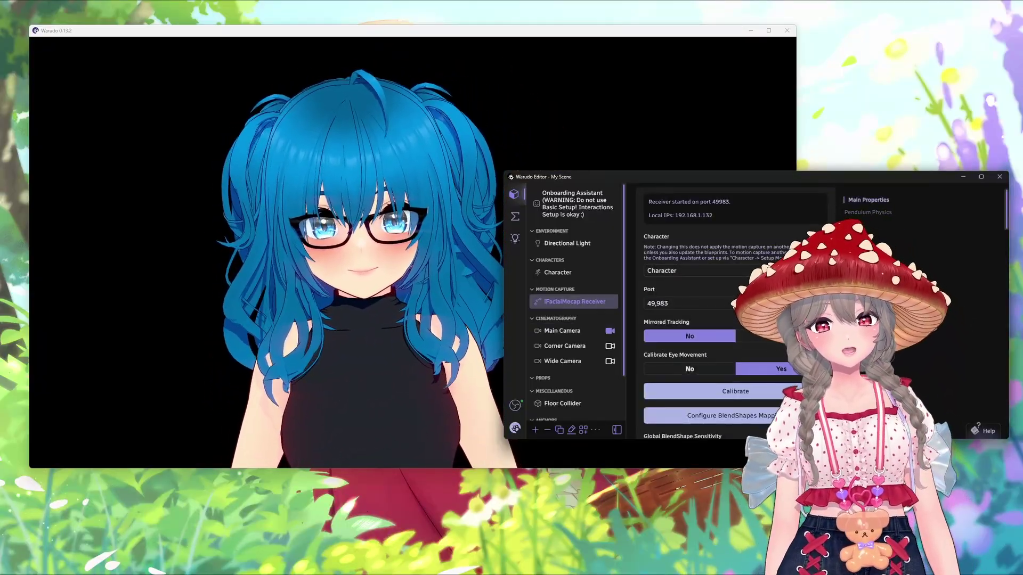
{"action": "scroll", "coordinate": [735, 320], "scroll_direction": "down", "scroll_amount": 15}
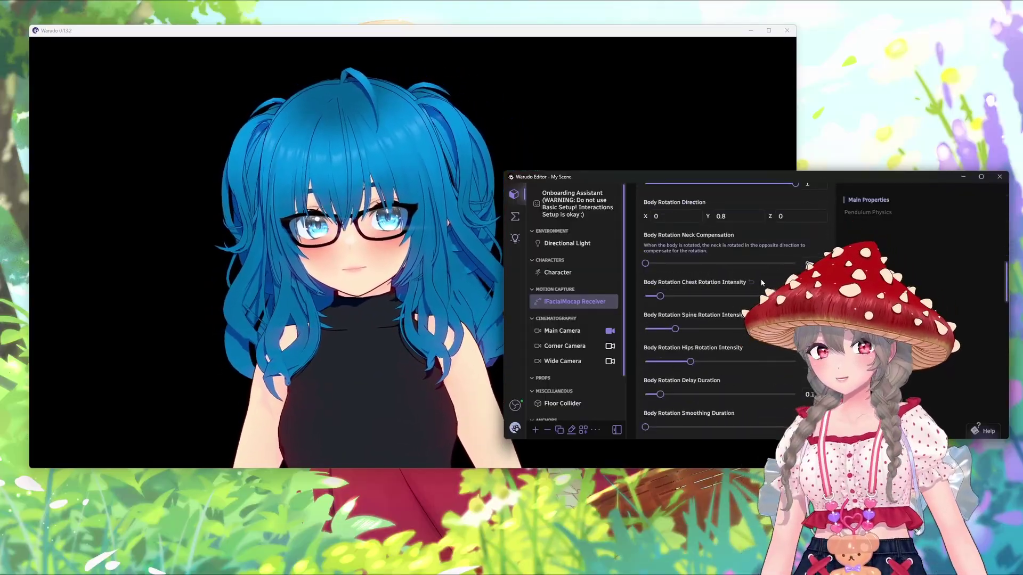
{"action": "scroll", "coordinate": [761, 295], "scroll_direction": "down", "scroll_amount": 4}
{"action": "scroll", "coordinate": [760, 295], "scroll_direction": "up", "scroll_amount": 2}
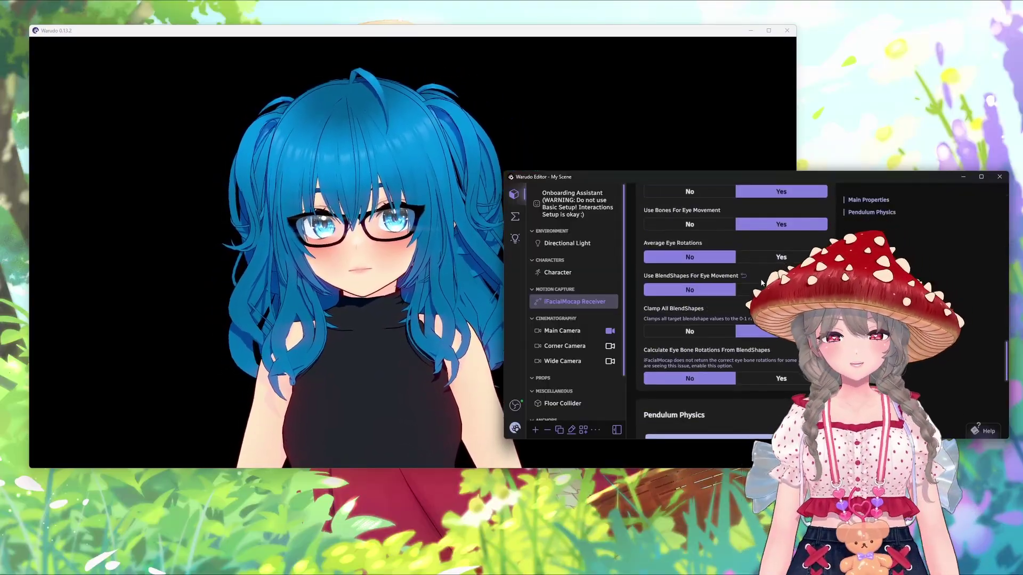
{"action": "scroll", "coordinate": [760, 294], "scroll_direction": "up", "scroll_amount": 2}
{"action": "left_click", "coordinate": [724, 264]}
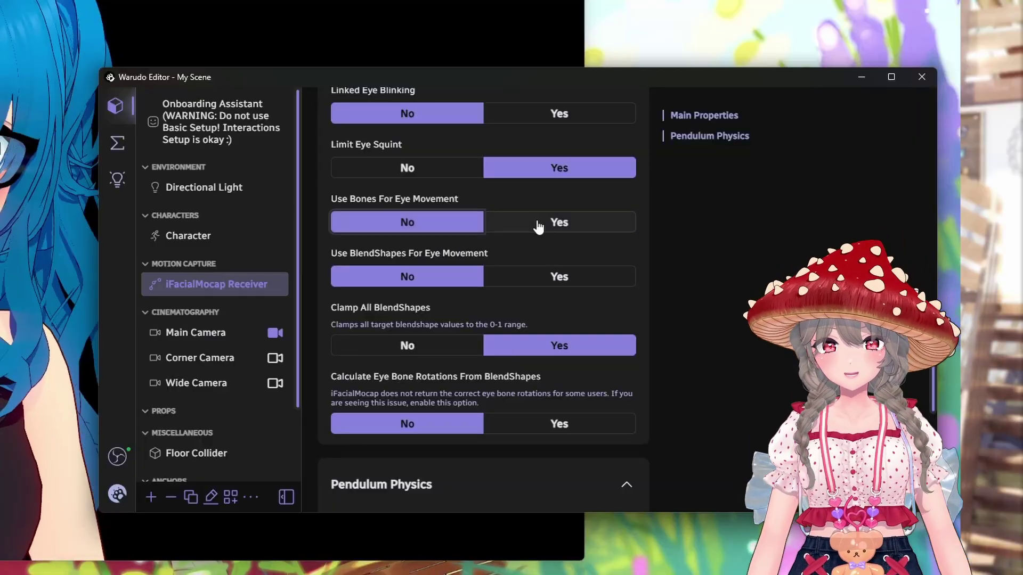
{"action": "left_click", "coordinate": [539, 228]}
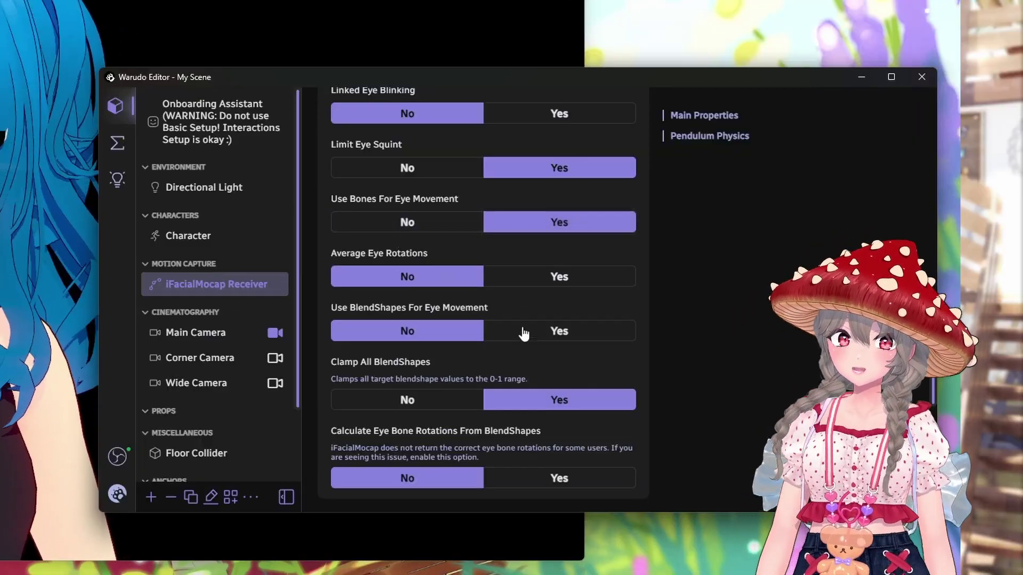
{"action": "left_click", "coordinate": [428, 227]}
{"action": "left_click", "coordinate": [559, 275]}
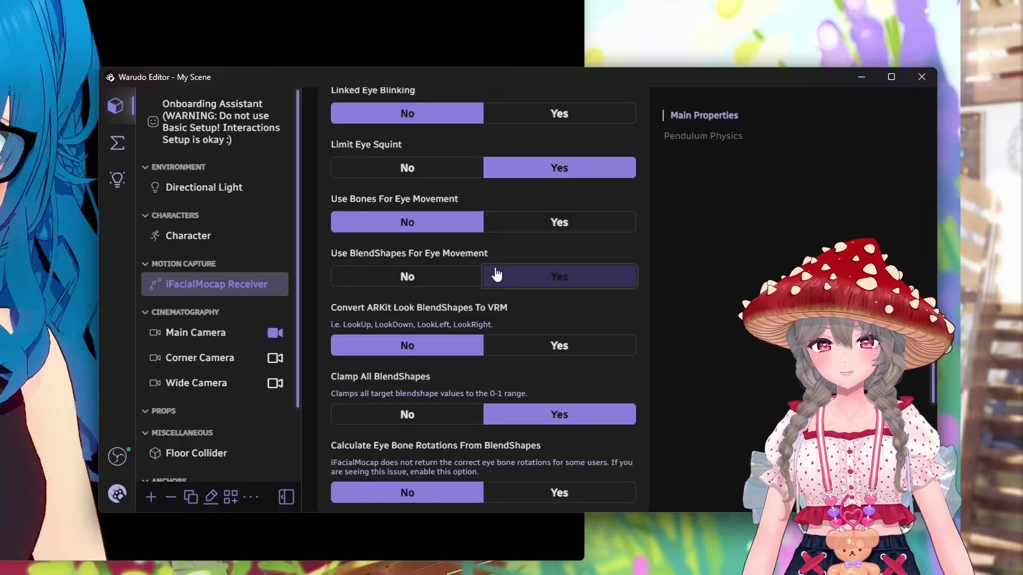
{"action": "left_click", "coordinate": [510, 344]}
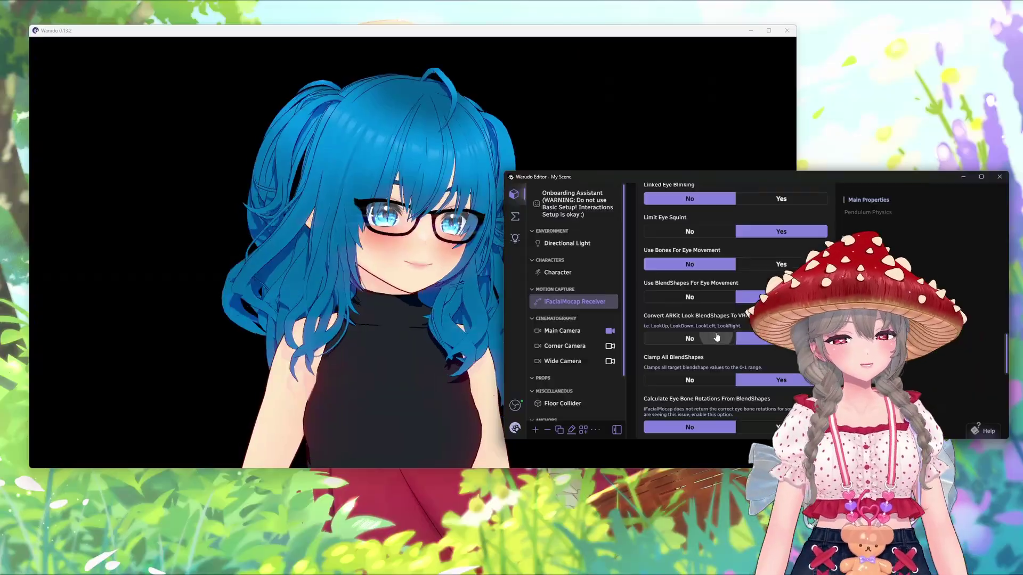
{"action": "left_click", "coordinate": [717, 337]}
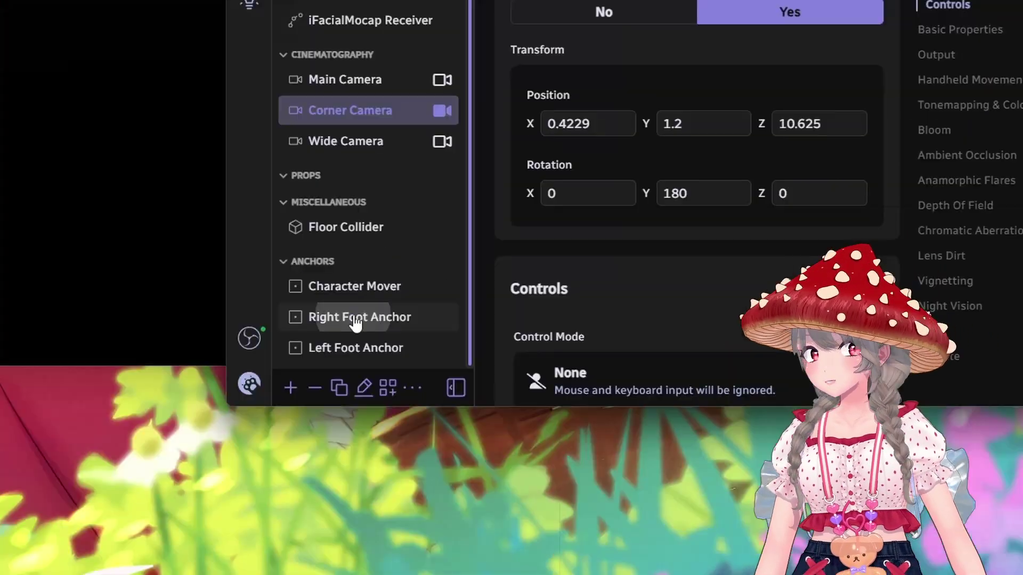
Step: Select Right Foot Anchor under Anchors to show its settings
{"action": "left_click", "coordinate": [359, 436]}
{"action": "scroll", "coordinate": [349, 279], "scroll_direction": "down", "scroll_amount": 3}
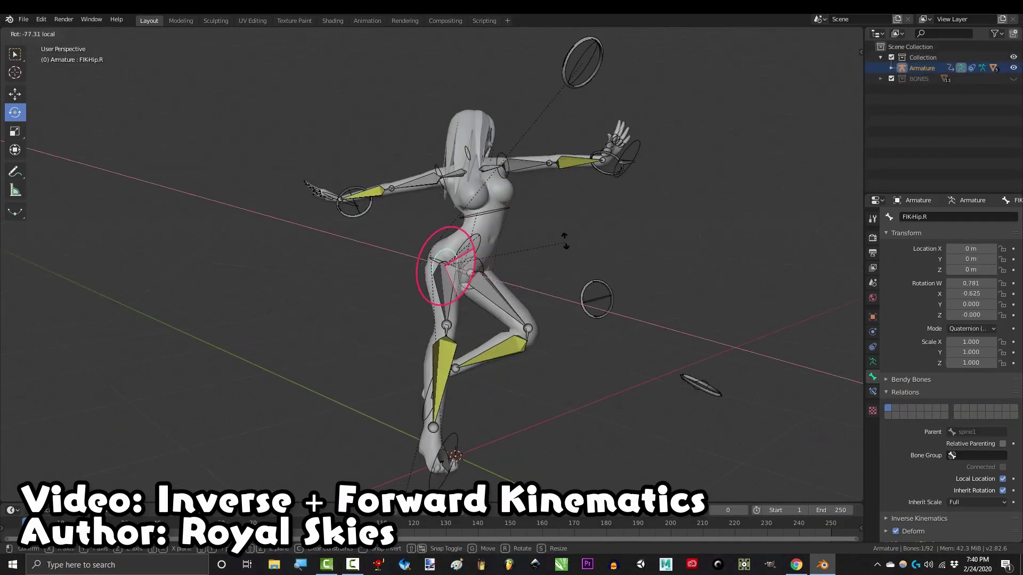
Step: Confirm the right hip rotation and begin moving the toe.R bone
{"action": "left_click", "coordinate": [330, 401]}
{"action": "key", "text": "g"}
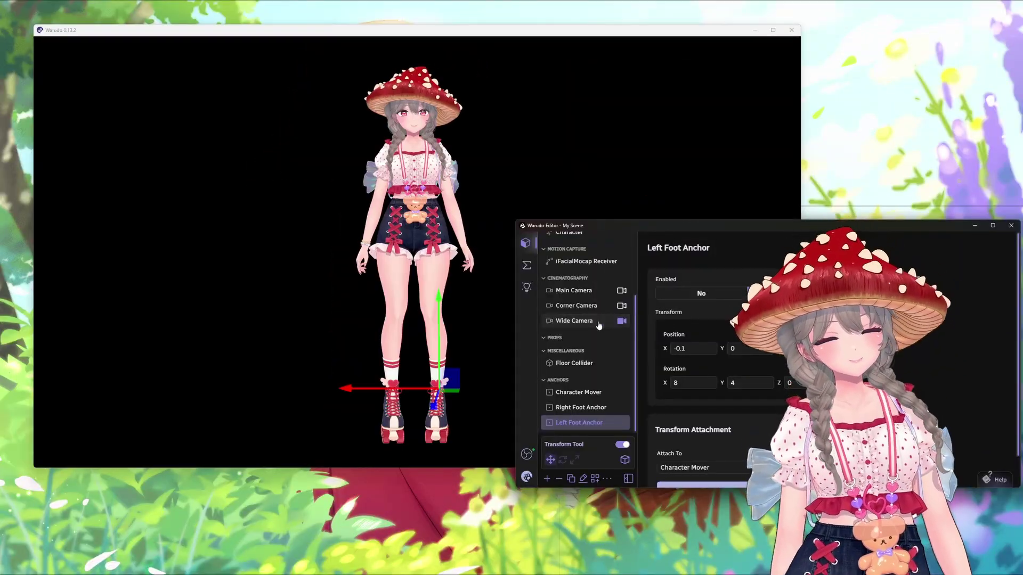
Step: Slide the avatar along X, first with the Character gizmo, then with the Character Mover anchor
{"action": "left_click", "coordinate": [599, 324]}
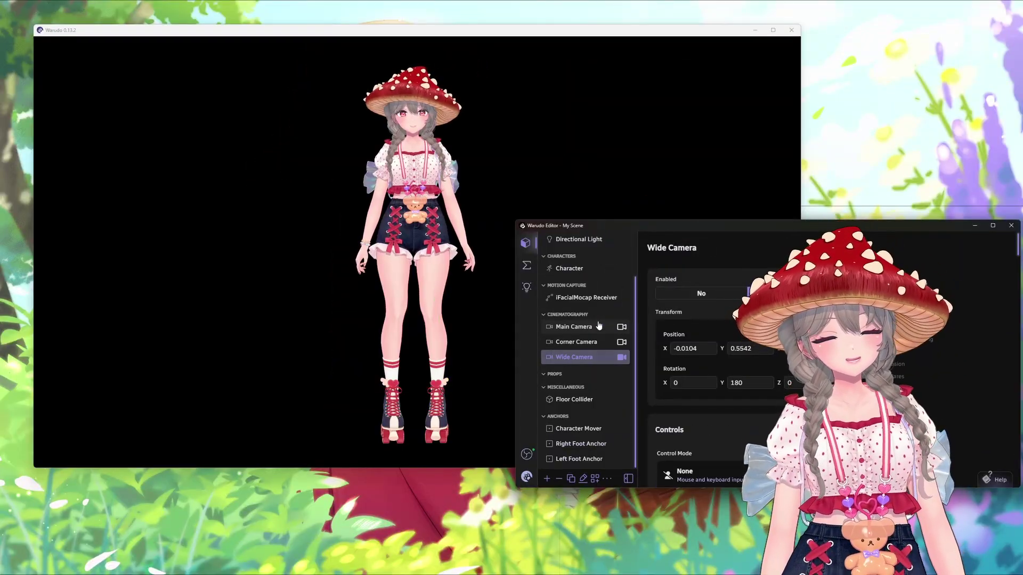
{"action": "left_click", "coordinate": [571, 269]}
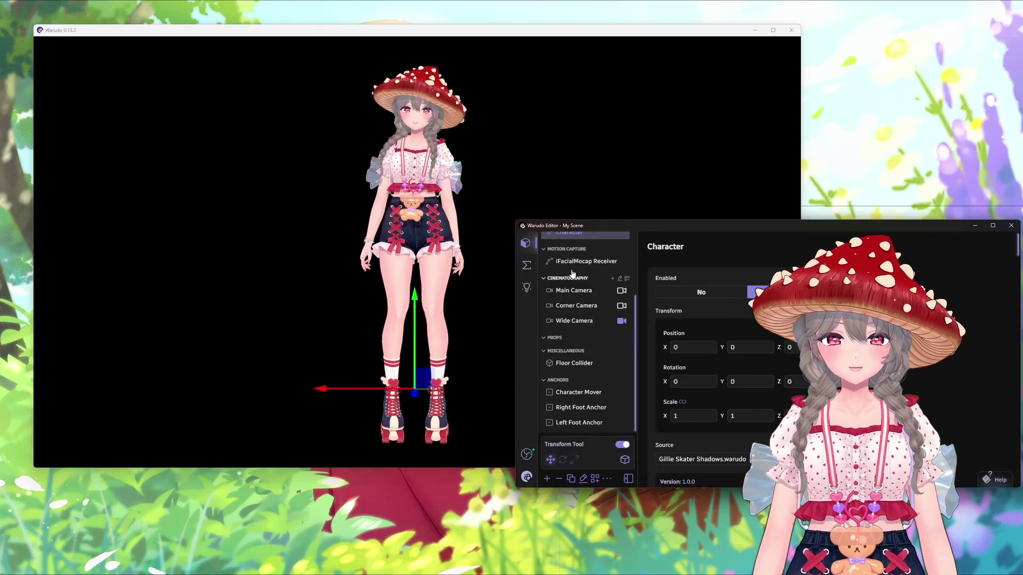
{"action": "mouse_move", "coordinate": [327, 389]}
{"action": "left_mouse_down"}
{"action": "mouse_move", "coordinate": [277, 389]}
{"action": "mouse_move", "coordinate": [394, 394]}
{"action": "mouse_move", "coordinate": [242, 394]}
{"action": "mouse_move", "coordinate": [410, 395]}
{"action": "mouse_move", "coordinate": [251, 401]}
{"action": "mouse_move", "coordinate": [316, 398]}
{"action": "left_mouse_up"}
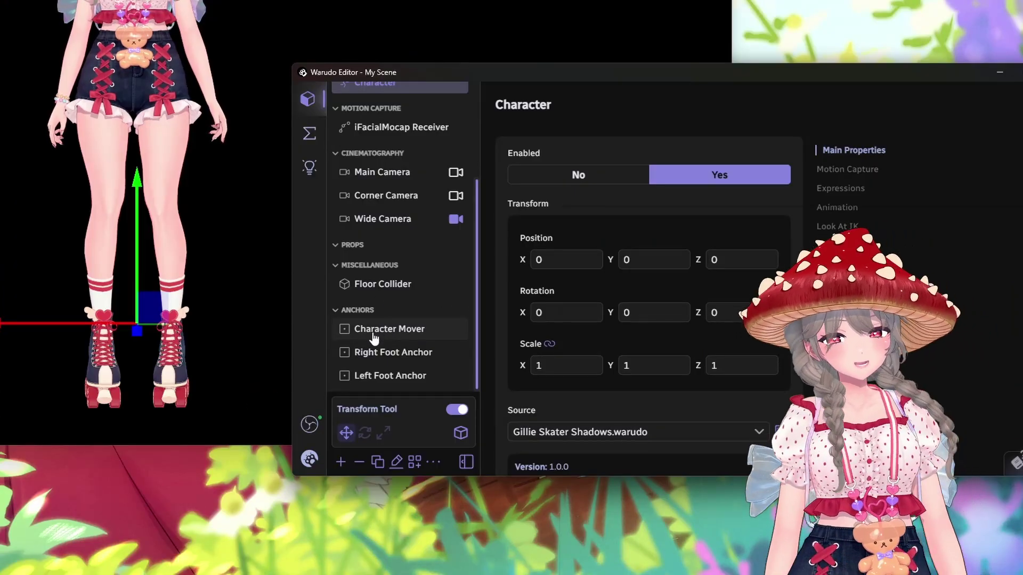
{"action": "left_click", "coordinate": [390, 330]}
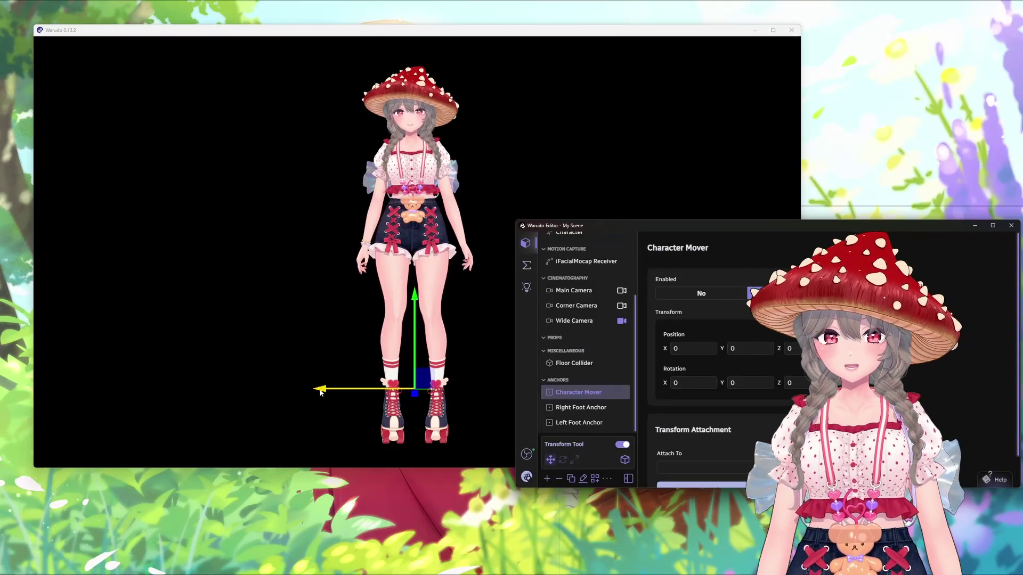
{"action": "left_click_drag", "start_coordinate": [320, 393], "coordinate": [277, 401]}
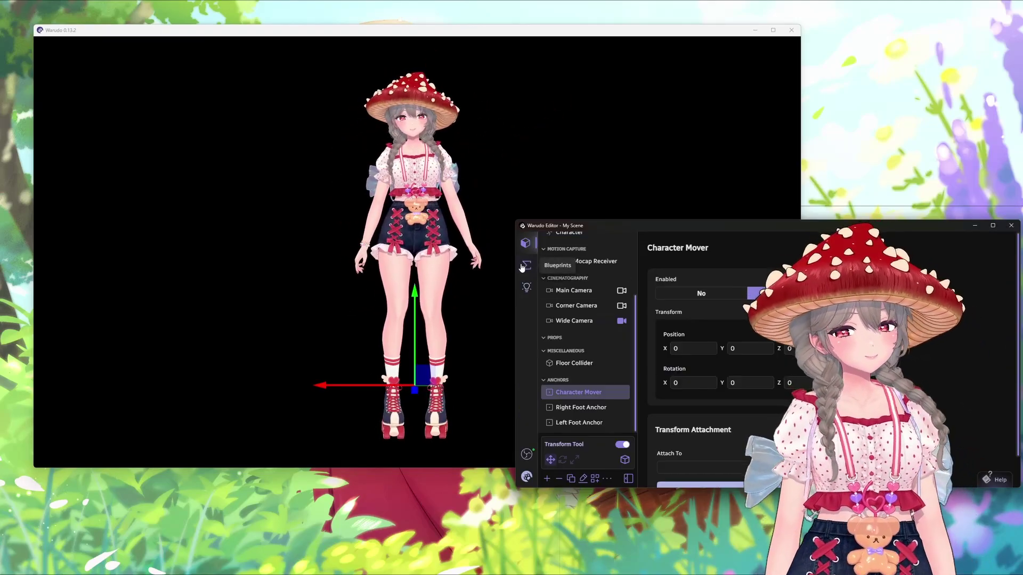
Step: Open the Free My Feet blueprint and pan across its FreeMyFeet and FixMyFeet function nodes
{"action": "left_click", "coordinate": [526, 265]}
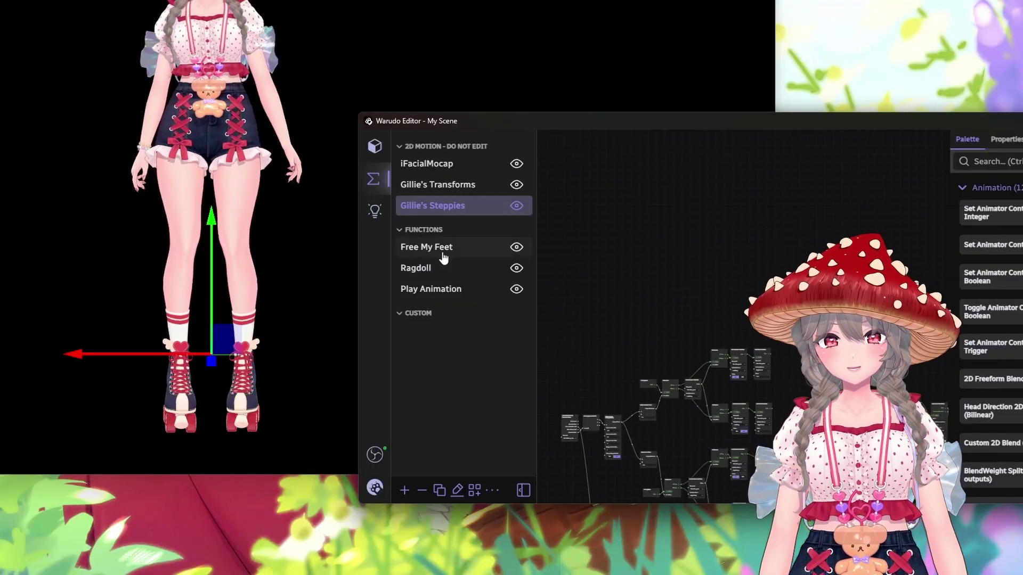
{"action": "left_click", "coordinate": [440, 255]}
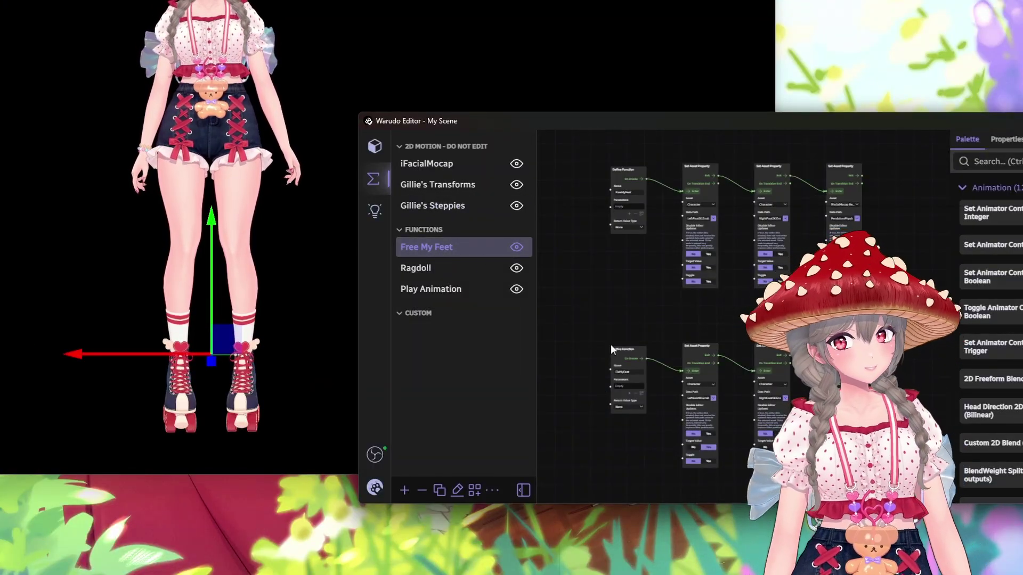
{"action": "scroll", "coordinate": [618, 251], "scroll_direction": "up", "scroll_amount": 3}
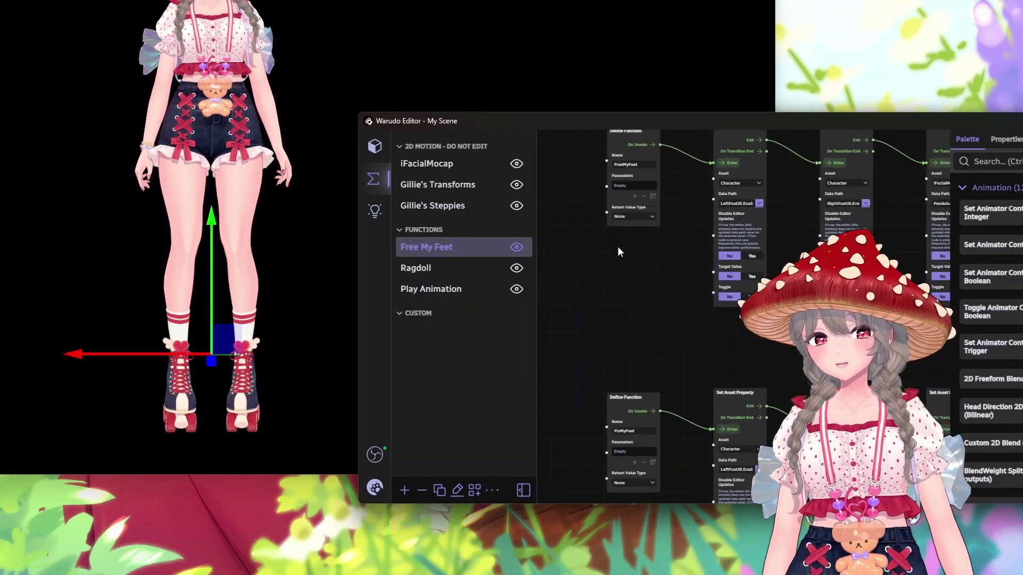
{"action": "middle_click_drag", "start_coordinate": [579, 202], "coordinate": [602, 277]}
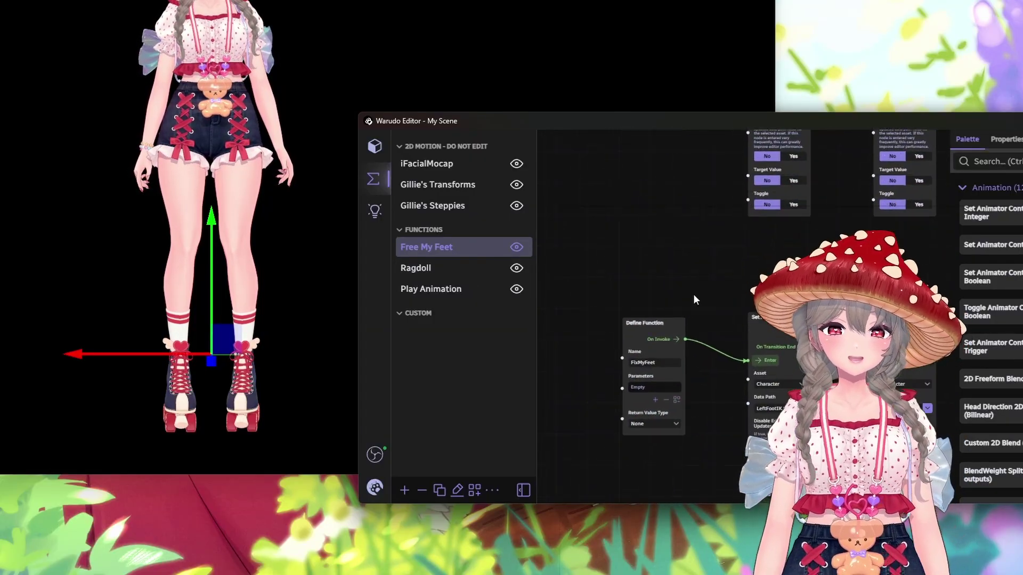
{"action": "middle_click_drag", "start_coordinate": [701, 283], "coordinate": [654, 190]}
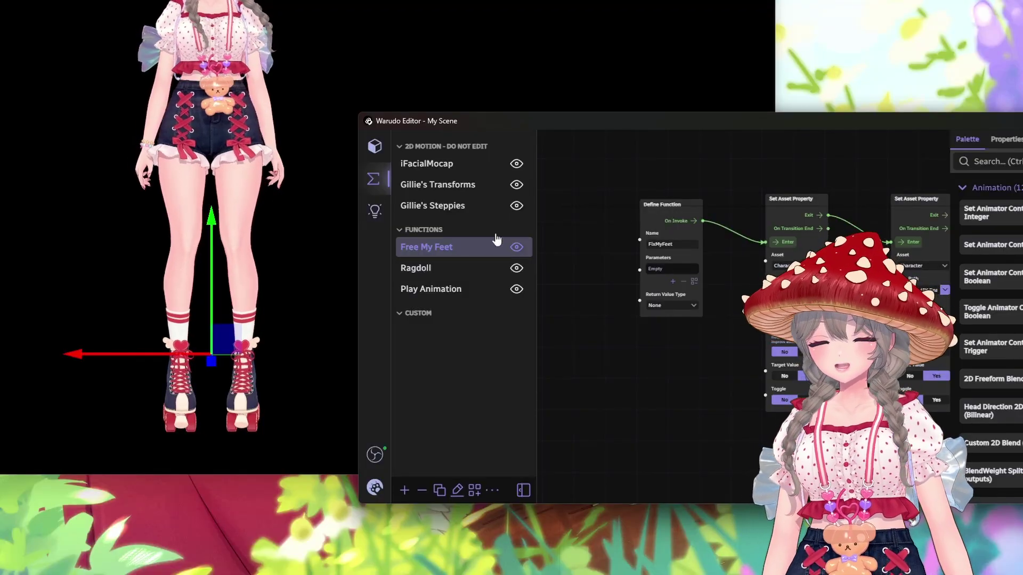
Step: Run the Ragdoll blueprint's function twice on the avatar, then open the Play Animation blueprint
{"action": "left_click", "coordinate": [448, 273]}
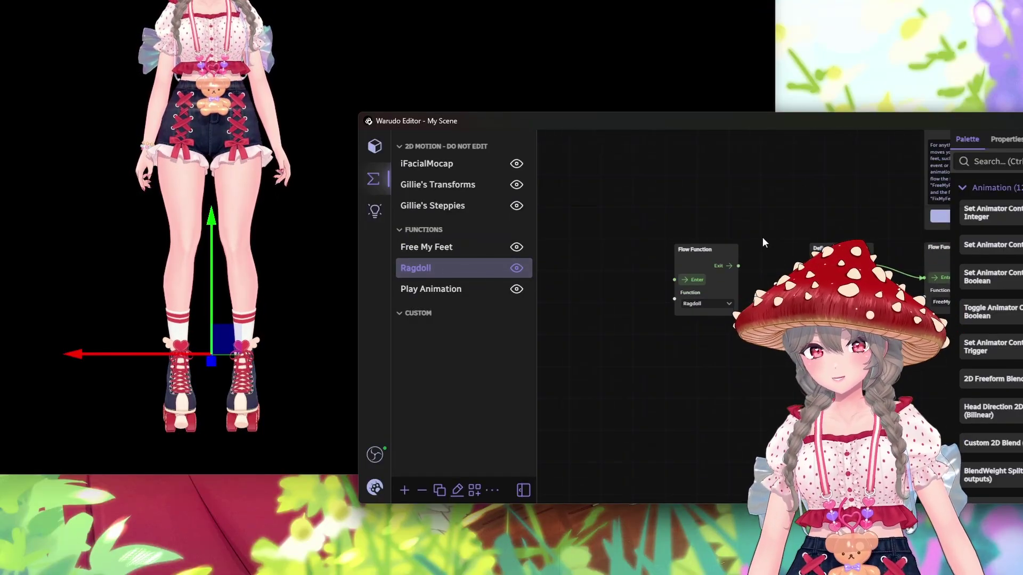
{"action": "left_click", "coordinate": [692, 317]}
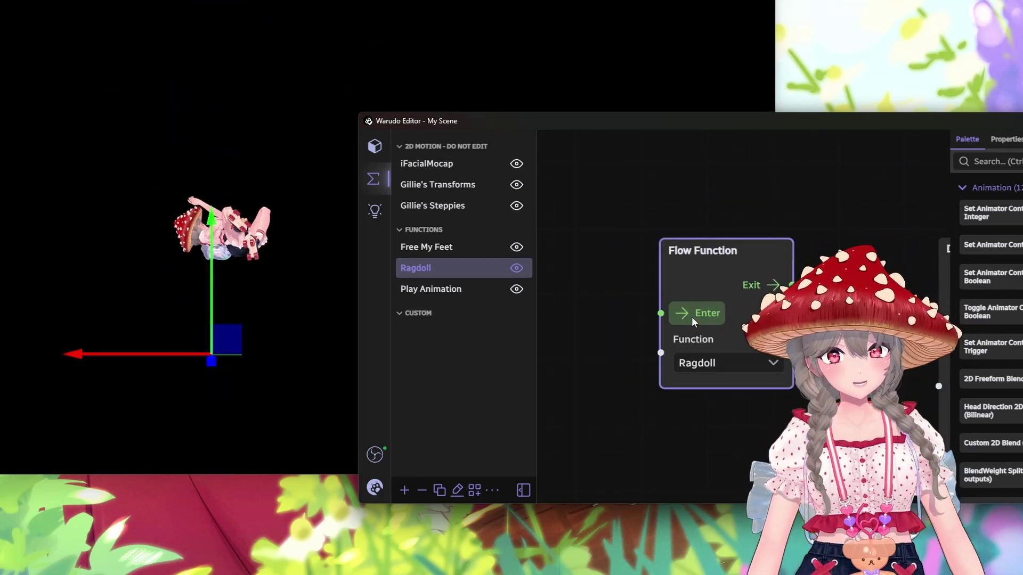
{"action": "left_click", "coordinate": [691, 316]}
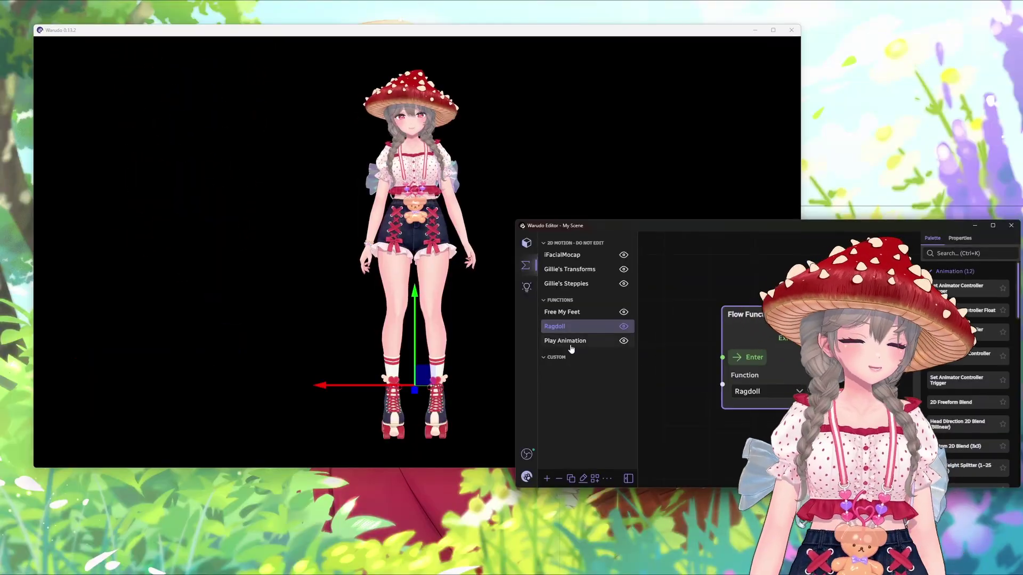
{"action": "left_click", "coordinate": [430, 289]}
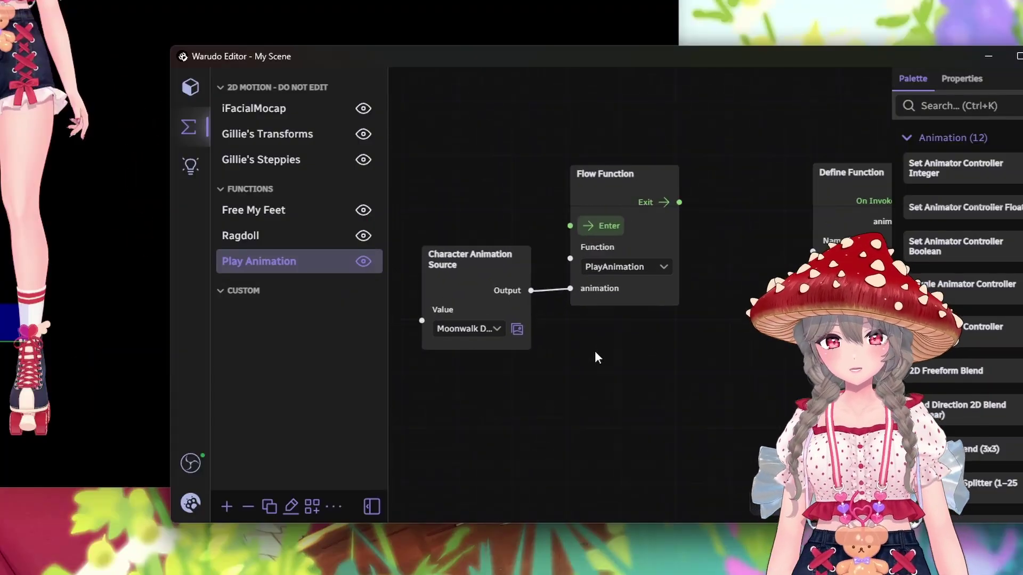
{"action": "scroll", "coordinate": [583, 341], "scroll_direction": "up", "scroll_amount": 2}
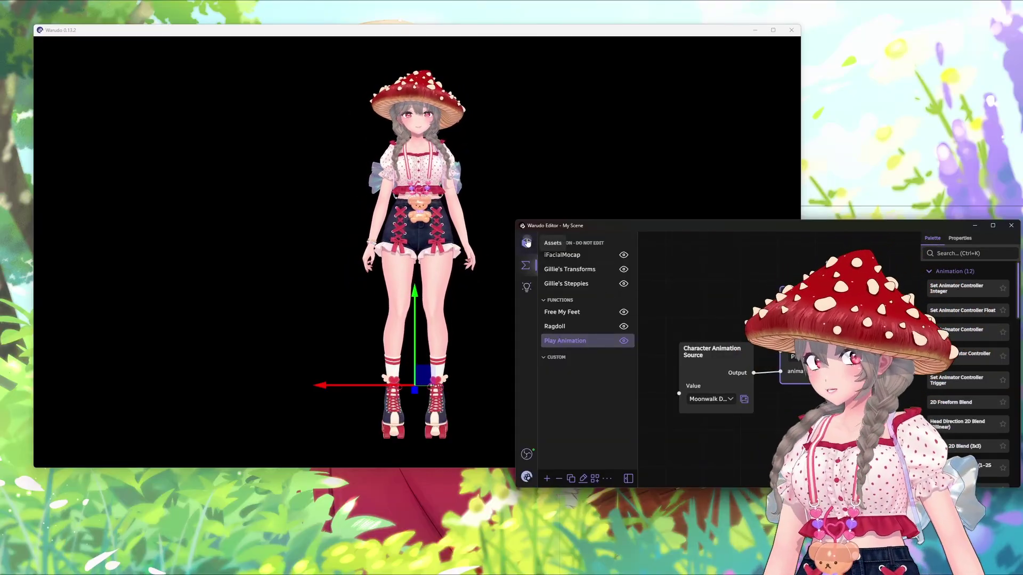
Step: Go to the iFacialMocap Receiver's Pendulum Physics settings and lower the overall Intensity slightly
{"action": "left_click", "coordinate": [527, 243]}
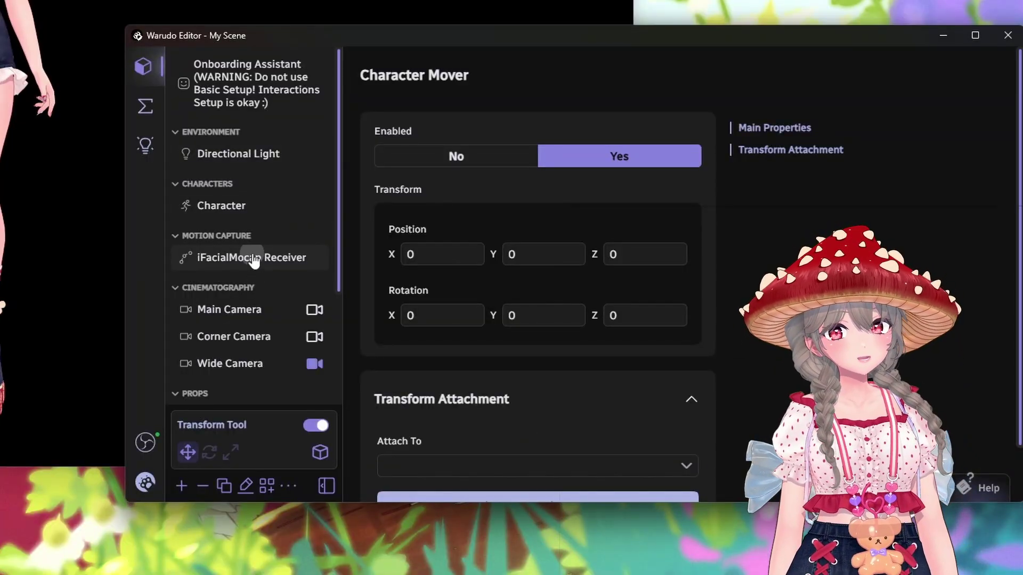
{"action": "left_click", "coordinate": [254, 260]}
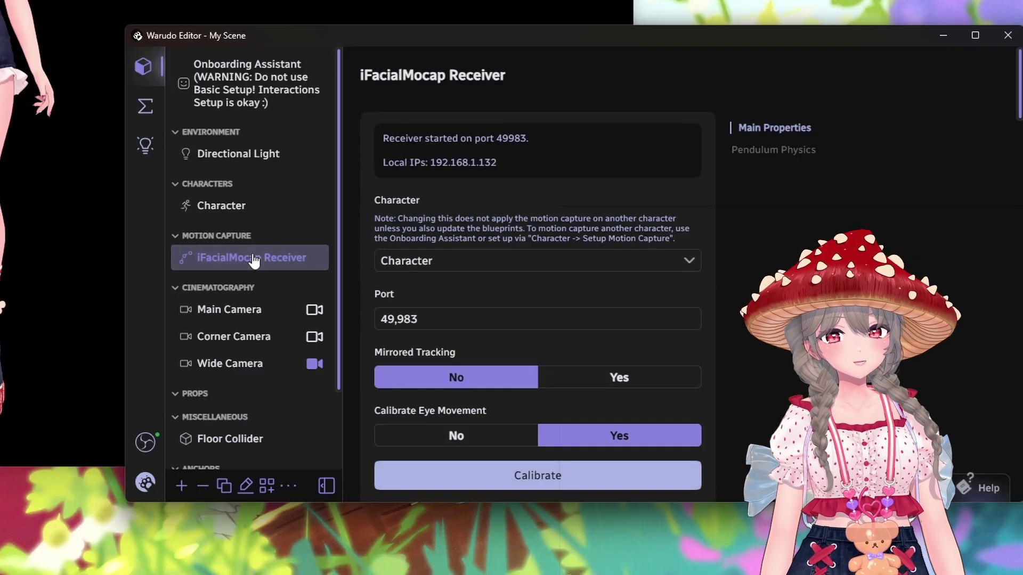
{"action": "left_click", "coordinate": [768, 154]}
{"action": "scroll", "coordinate": [767, 153], "scroll_direction": "down", "scroll_amount": 4}
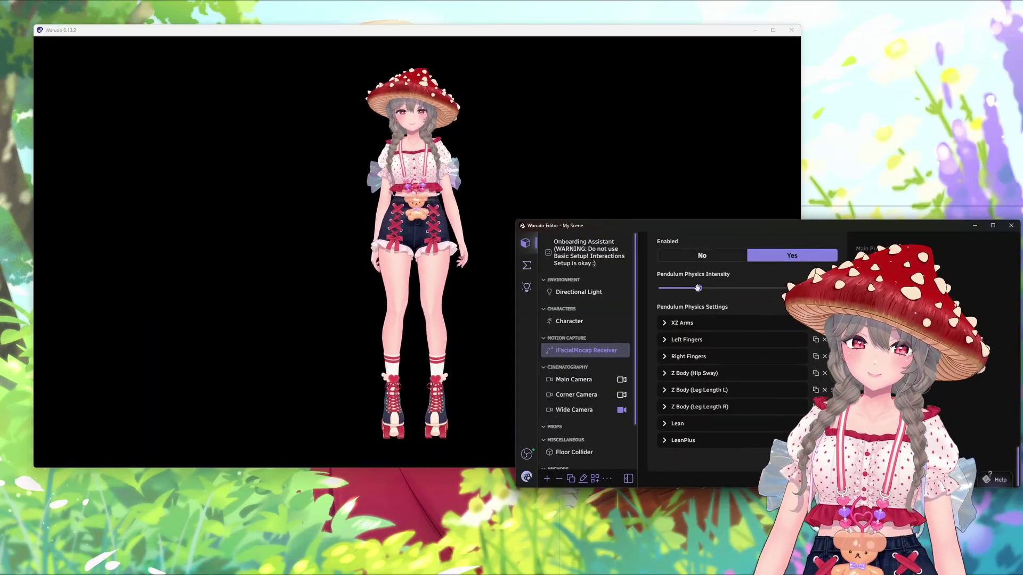
{"action": "left_click_drag", "start_coordinate": [699, 288], "coordinate": [735, 341]}
Step: Reduce the Z Body (Hip Sway) weight to 0.95
{"action": "left_click", "coordinate": [688, 373]}
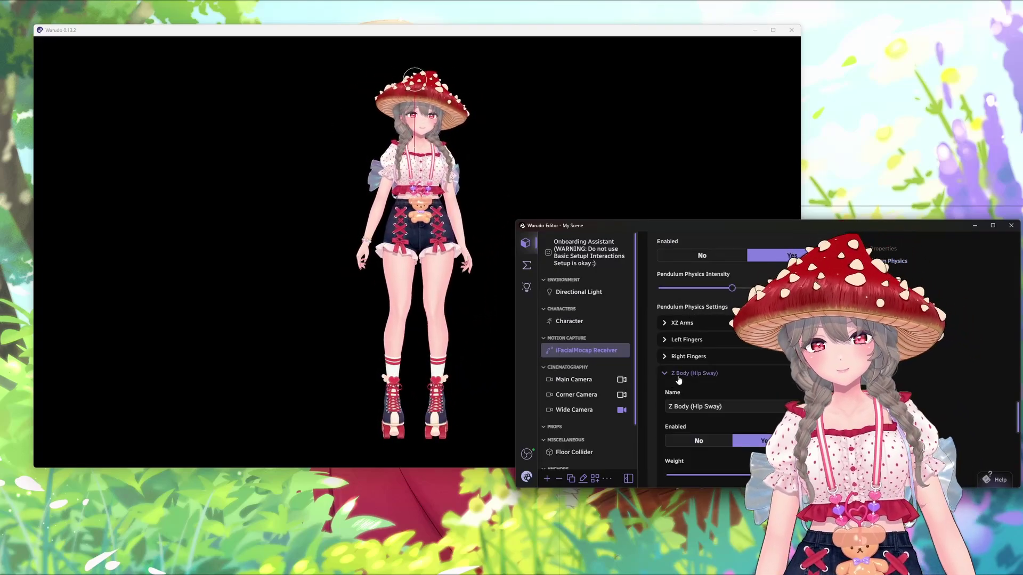
{"action": "scroll", "coordinate": [679, 375], "scroll_direction": "down", "scroll_amount": 2}
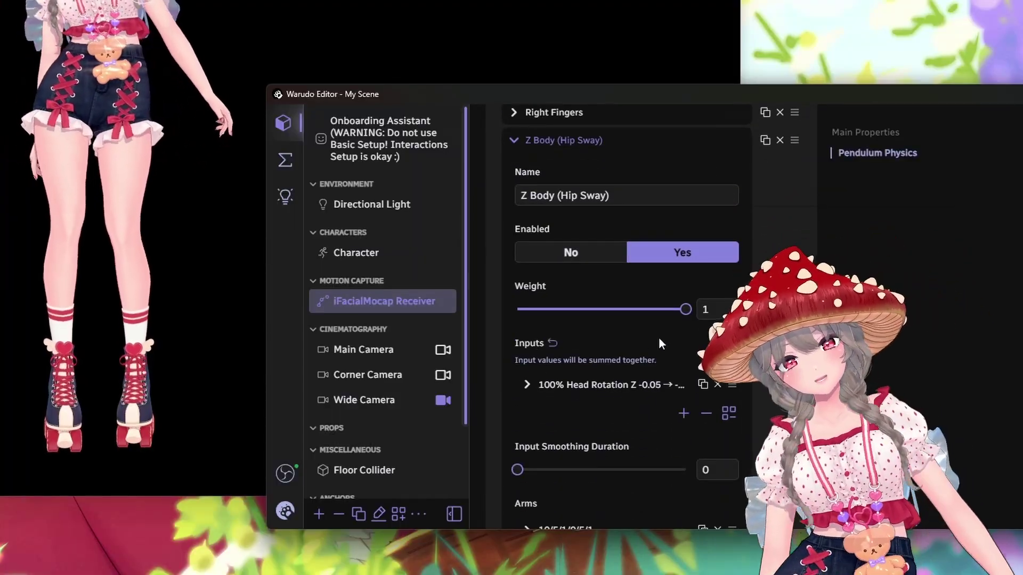
{"action": "left_click_drag", "start_coordinate": [686, 310], "coordinate": [563, 300]}
{"action": "left_click", "coordinate": [563, 140]}
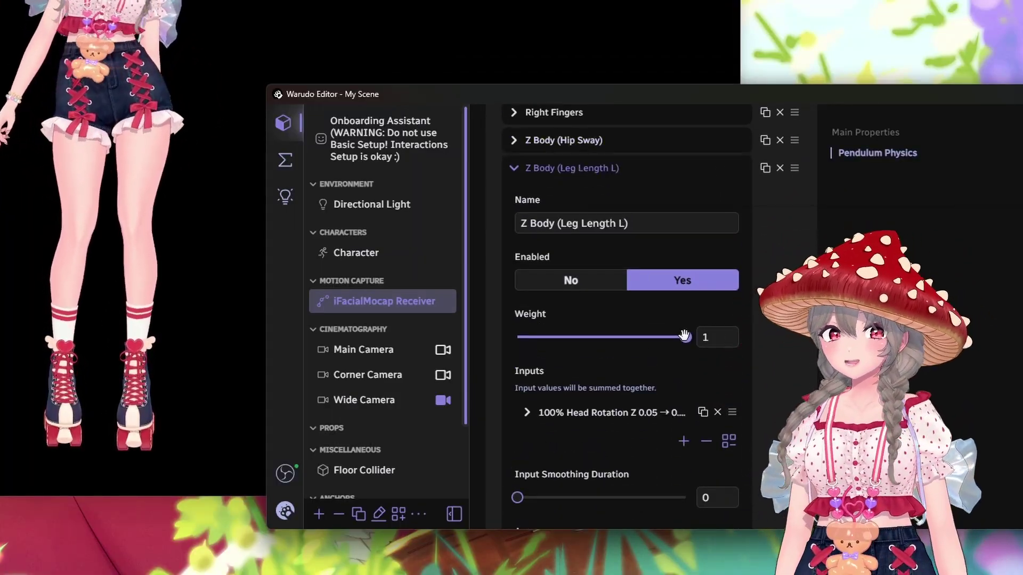
Step: Lower the Z Body (Leg Length L) weight to 0.55 and disable that entry
{"action": "left_click_drag", "start_coordinate": [684, 337], "coordinate": [610, 338]}
{"action": "left_click", "coordinate": [589, 169]}
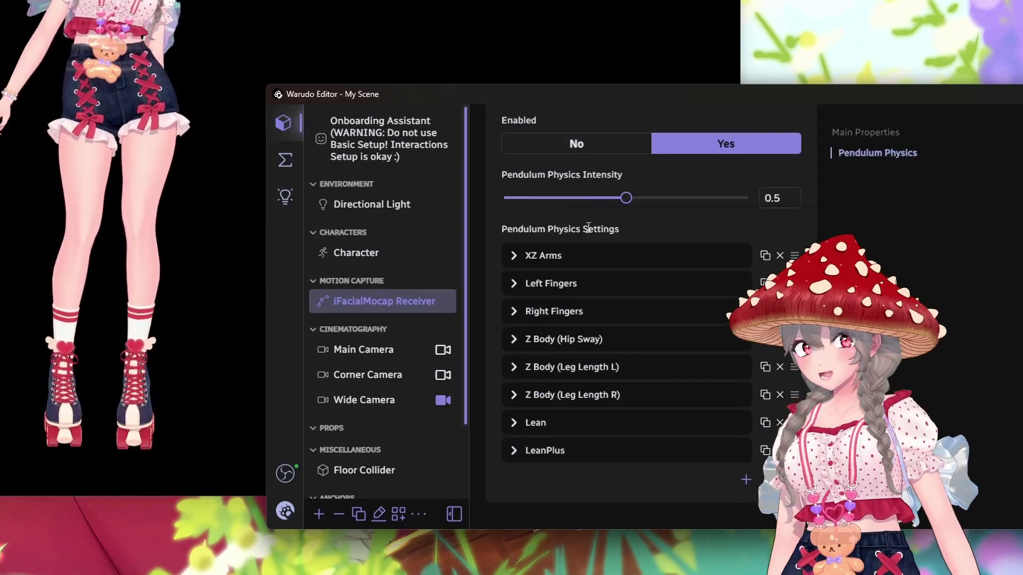
{"action": "left_click", "coordinate": [586, 363]}
{"action": "left_click", "coordinate": [564, 140]}
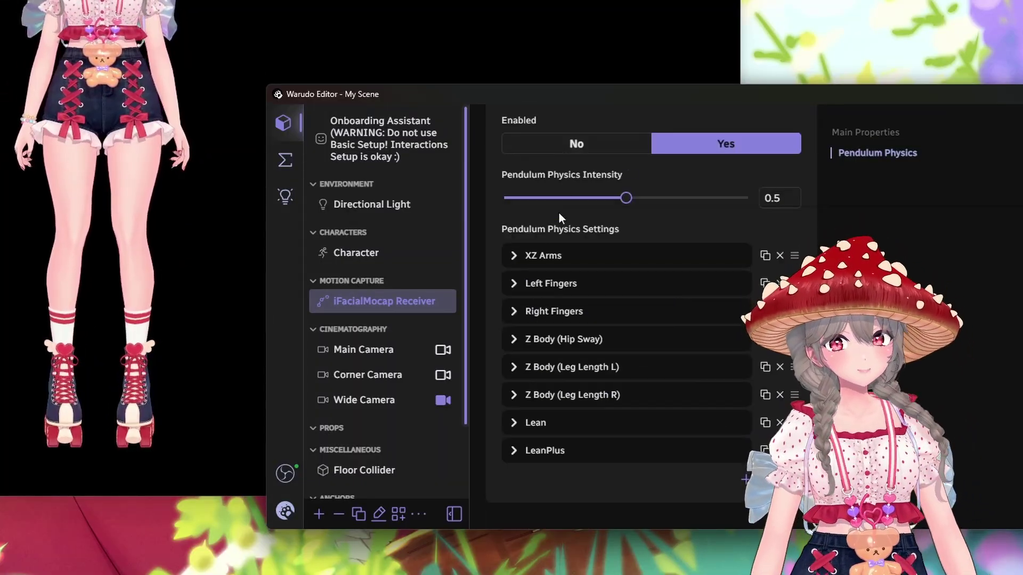
{"action": "left_click", "coordinate": [561, 368]}
{"action": "left_click", "coordinate": [557, 295]}
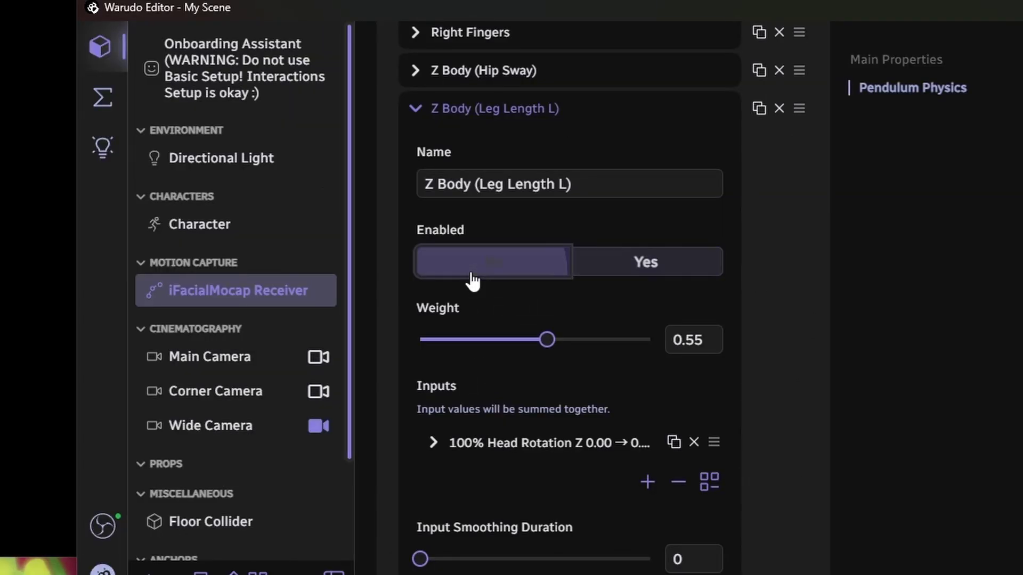
{"action": "scroll", "coordinate": [471, 277], "scroll_direction": "down", "scroll_amount": 10}
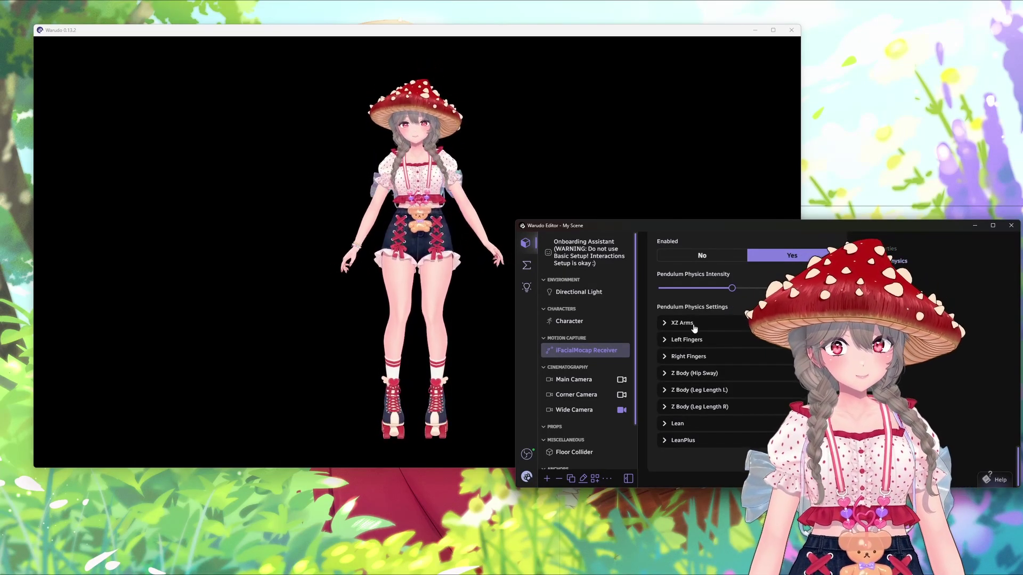
Step: Lower the XZ Arms pendulum weight from 0.64 down to 0.11
{"action": "left_click", "coordinate": [694, 328]}
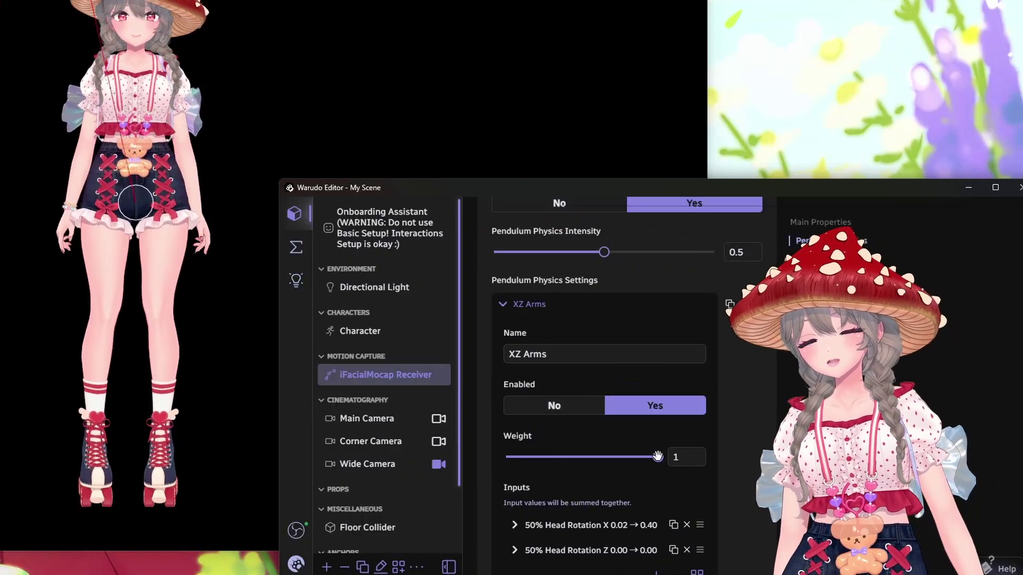
{"action": "left_click_drag", "start_coordinate": [768, 405], "coordinate": [731, 405]}
{"action": "left_click_drag", "start_coordinate": [601, 453], "coordinate": [522, 453]}
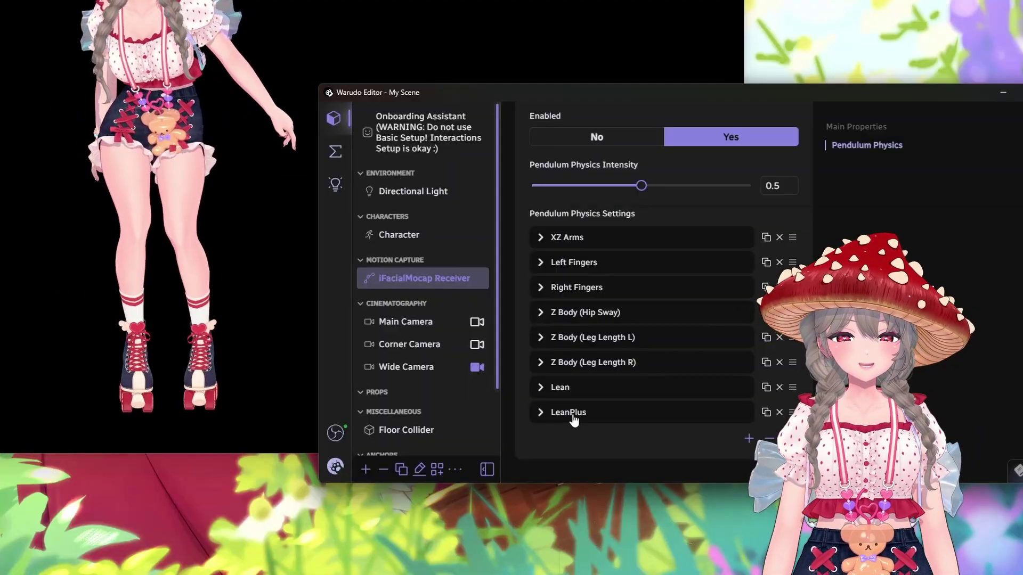
Step: Set Enabled to No for the LeanPlus entry, then for the Lean entry
{"action": "left_click", "coordinate": [685, 441]}
{"action": "scroll", "coordinate": [574, 408], "scroll_direction": "down", "scroll_amount": 6}
{"action": "scroll", "coordinate": [575, 404], "scroll_direction": "up", "scroll_amount": 2}
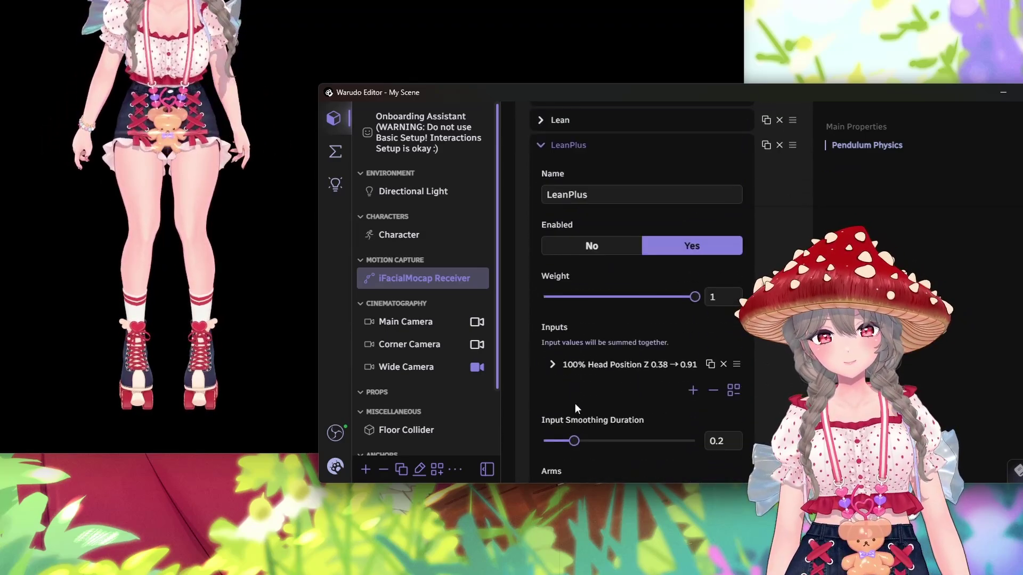
{"action": "left_click", "coordinate": [569, 247]}
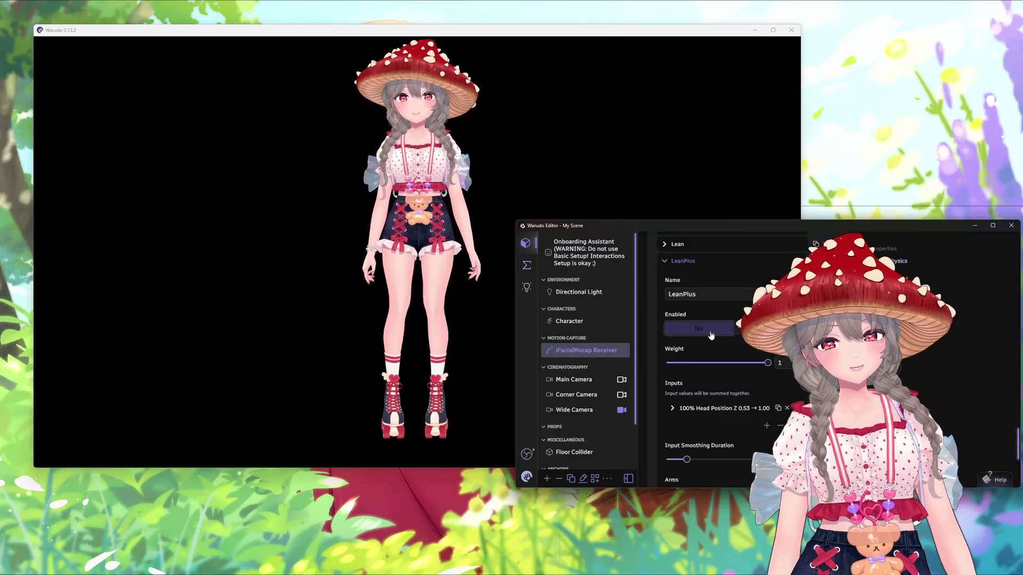
{"action": "left_click", "coordinate": [683, 261]}
{"action": "left_click", "coordinate": [691, 420]}
{"action": "left_click", "coordinate": [706, 315]}
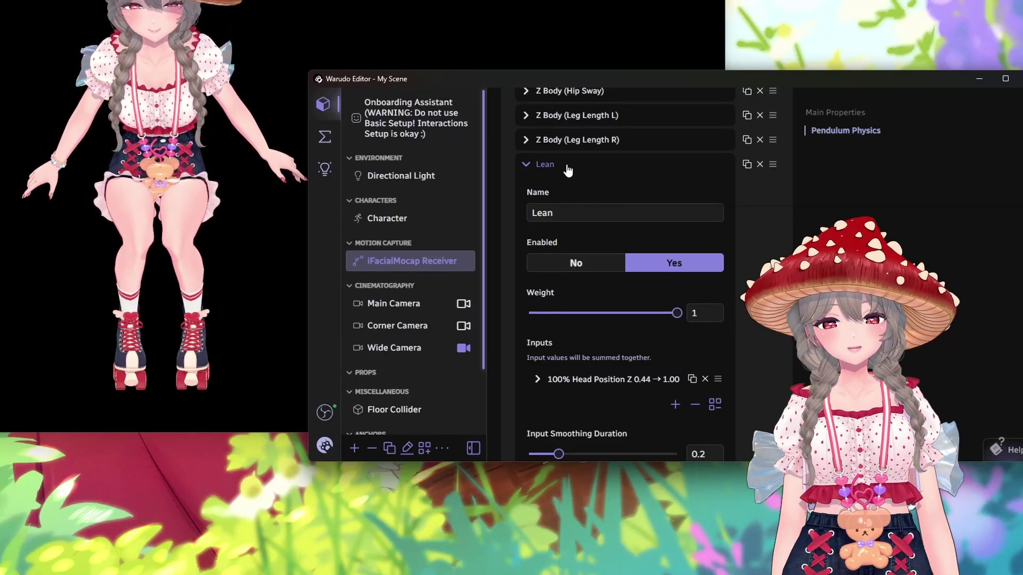
Step: Expand the Lean entry's Neck X -80 affected bone and slightly change its rotation intensity
{"action": "scroll", "coordinate": [568, 169], "scroll_direction": "down", "scroll_amount": 5}
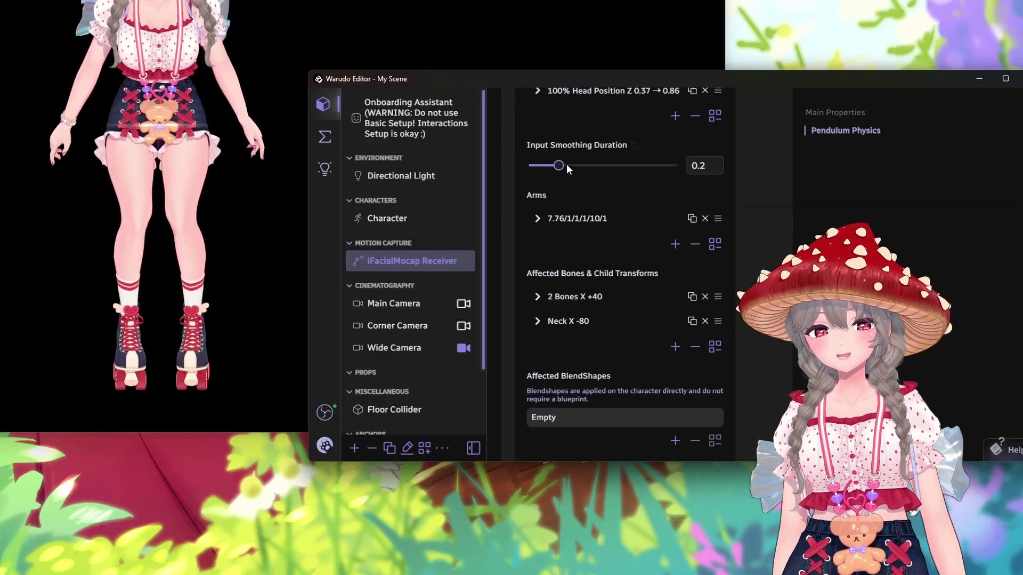
{"action": "scroll", "coordinate": [569, 169], "scroll_direction": "down", "scroll_amount": 2}
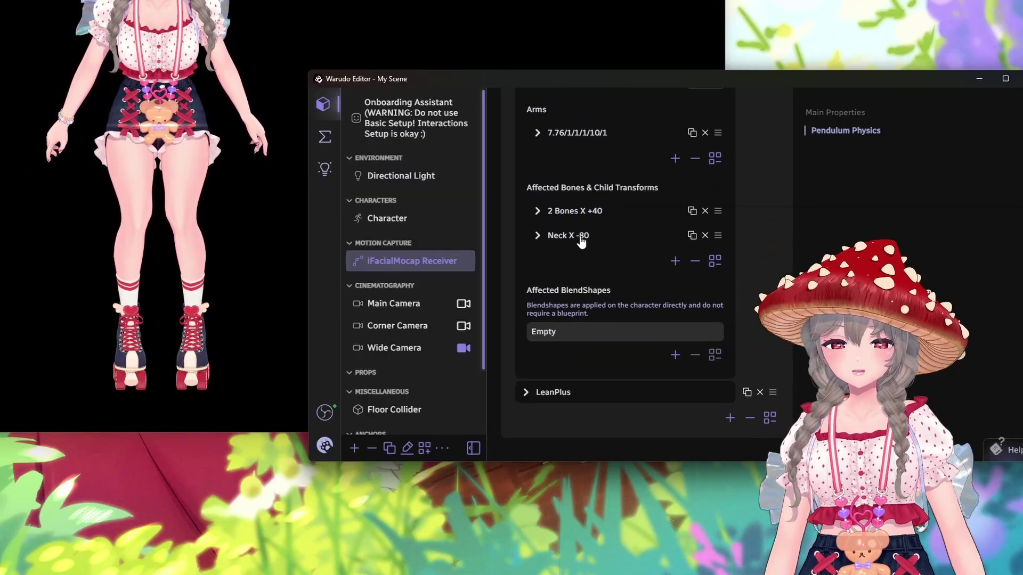
{"action": "left_click", "coordinate": [580, 240]}
{"action": "scroll", "coordinate": [582, 261], "scroll_direction": "down", "scroll_amount": 5}
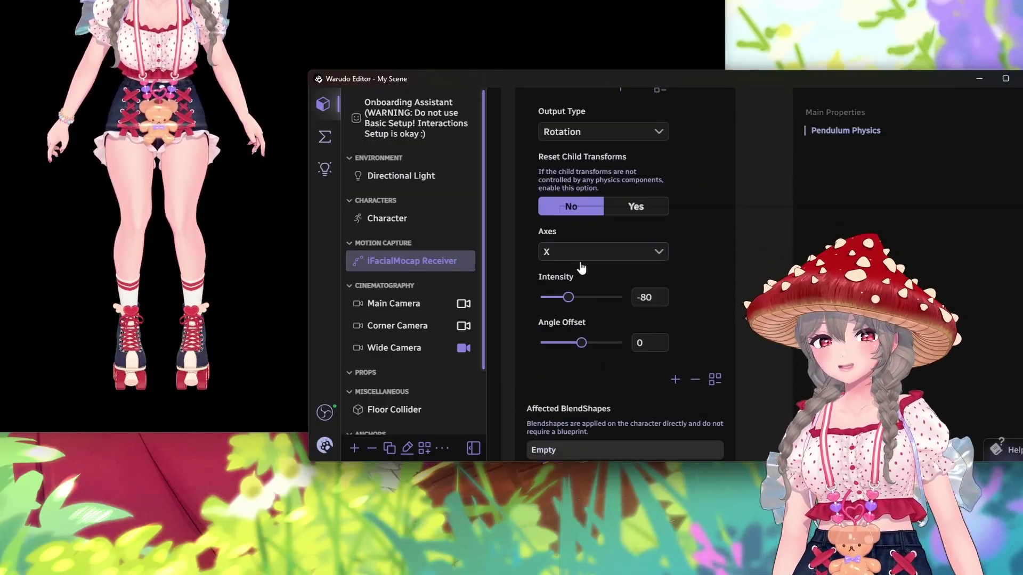
{"action": "left_click_drag", "start_coordinate": [568, 297], "coordinate": [566, 297]}
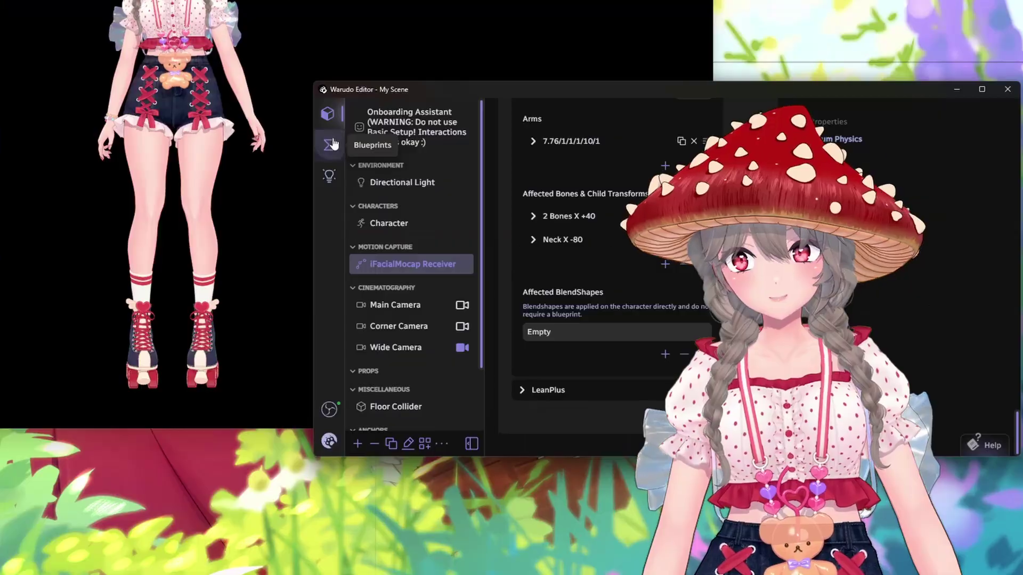
Step: Open the Gillie's Steppies blueprint from the blueprints list
{"action": "left_click", "coordinate": [330, 144]}
{"action": "left_click", "coordinate": [395, 173]}
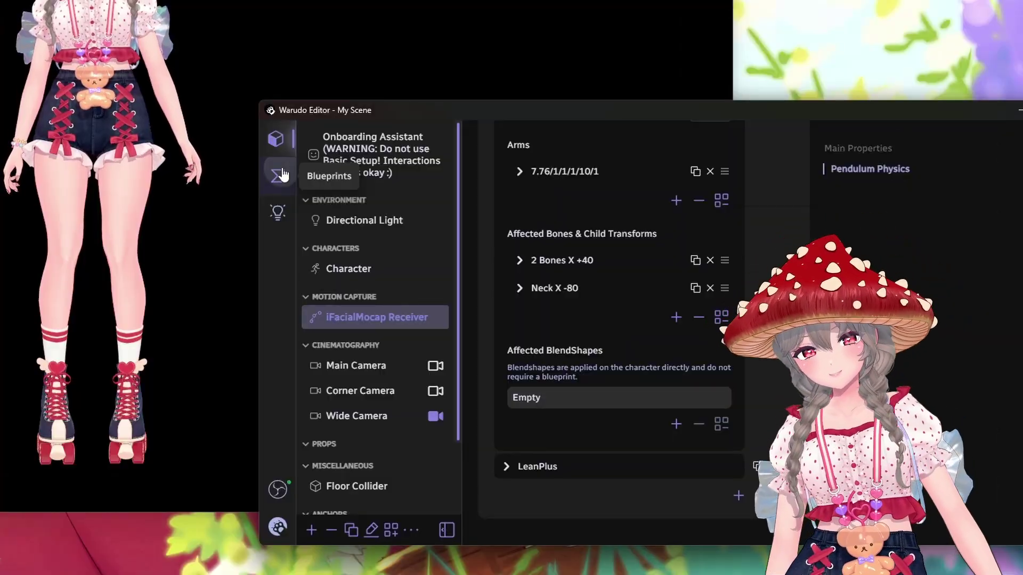
{"action": "left_click", "coordinate": [278, 175]}
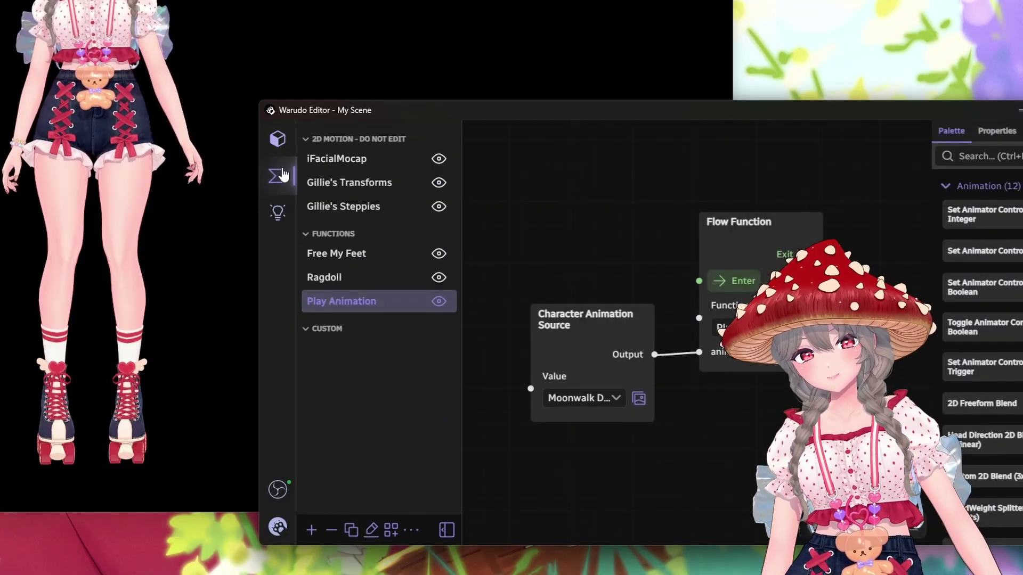
{"action": "left_click", "coordinate": [352, 206]}
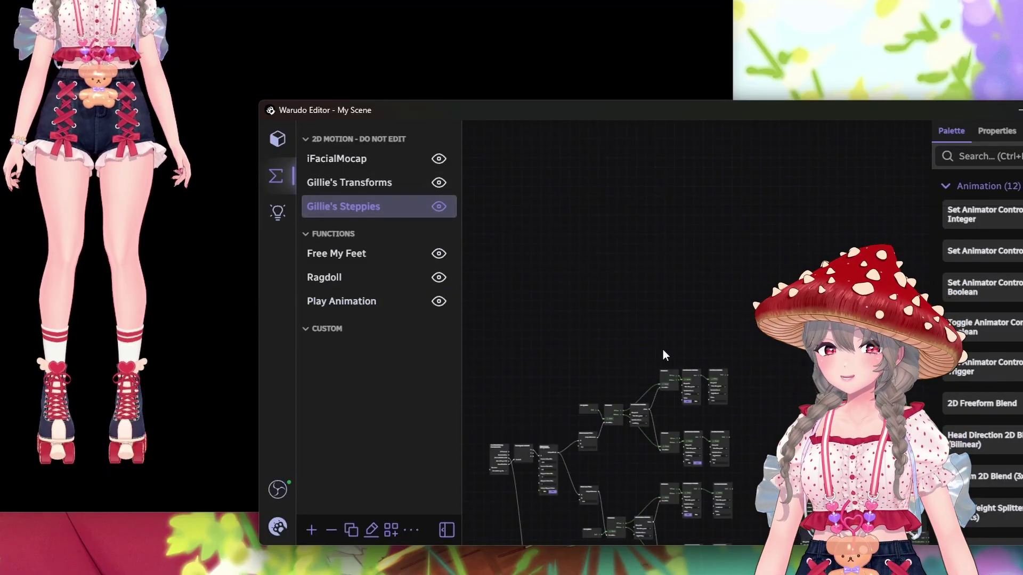
{"action": "left_click_drag", "start_coordinate": [663, 350], "coordinate": [628, 147]}
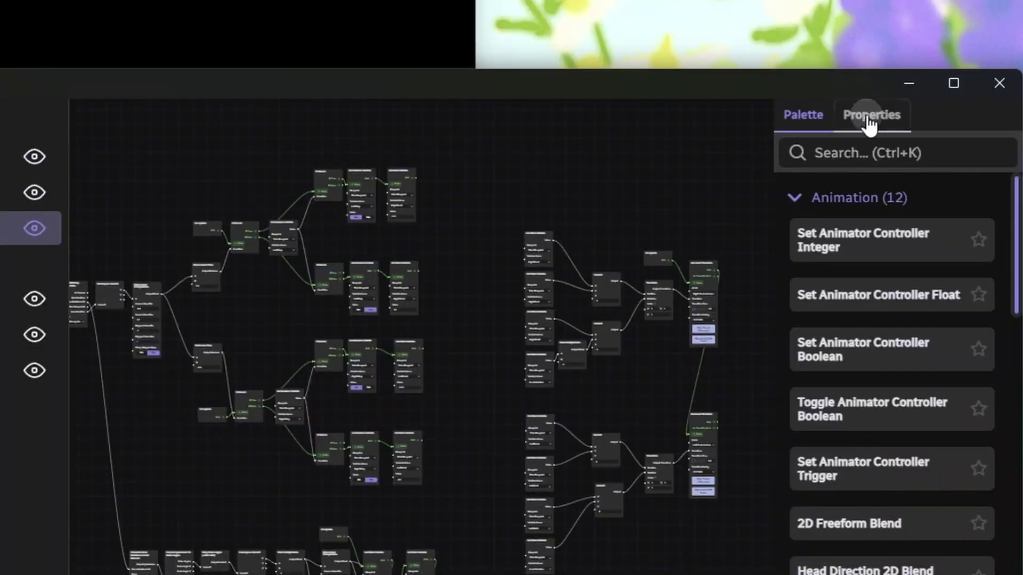
Step: Enter -8 as the Foot Rotation variable value in the blueprint's Properties
{"action": "left_click", "coordinate": [868, 123]}
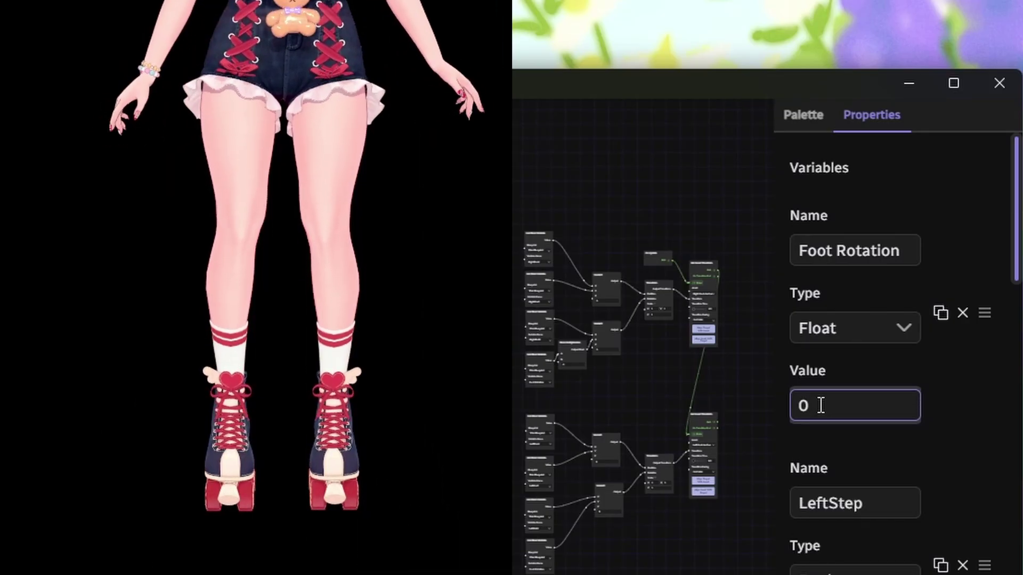
{"action": "key", "text": "BackSpace"}
{"action": "type", "text": "8"}
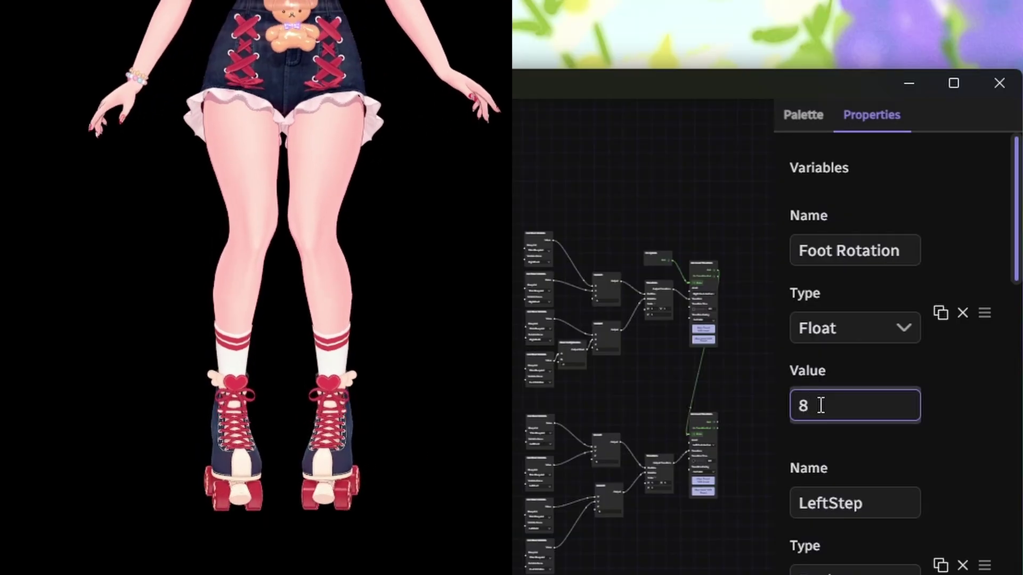
{"action": "key", "text": "BackSpace"}
{"action": "type", "text": "-"}
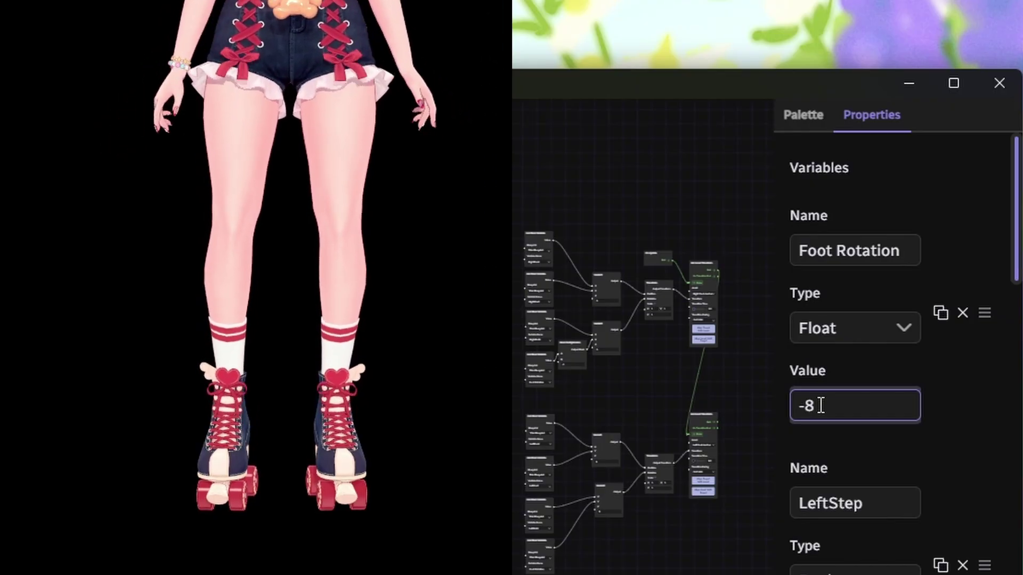
{"action": "key", "text": "BackSpace"}
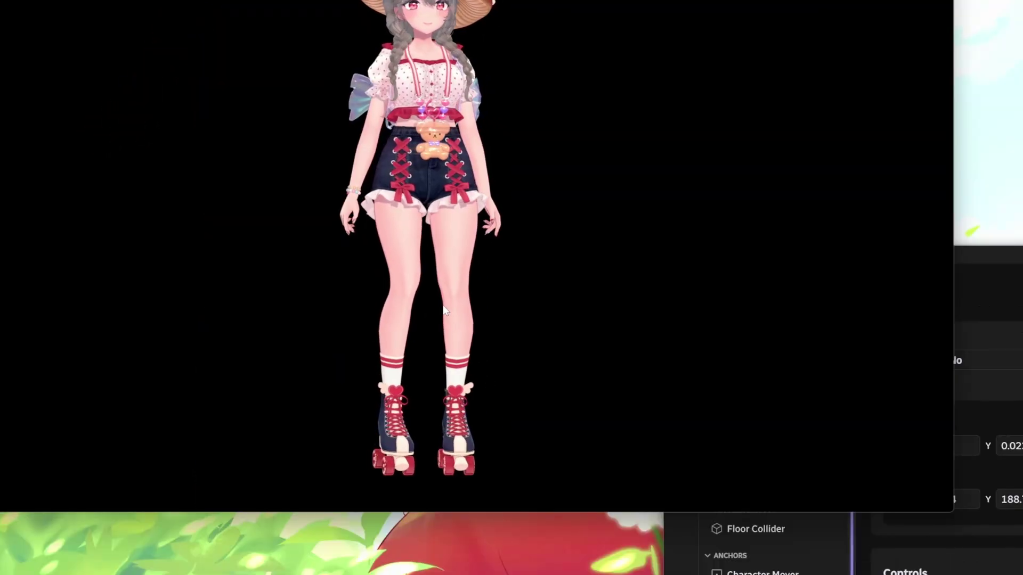
Step: Orbit the avatar to a side view of its feet, then back to three-quarter front
{"action": "left_click_drag", "start_coordinate": [447, 311], "coordinate": [544, 308]}
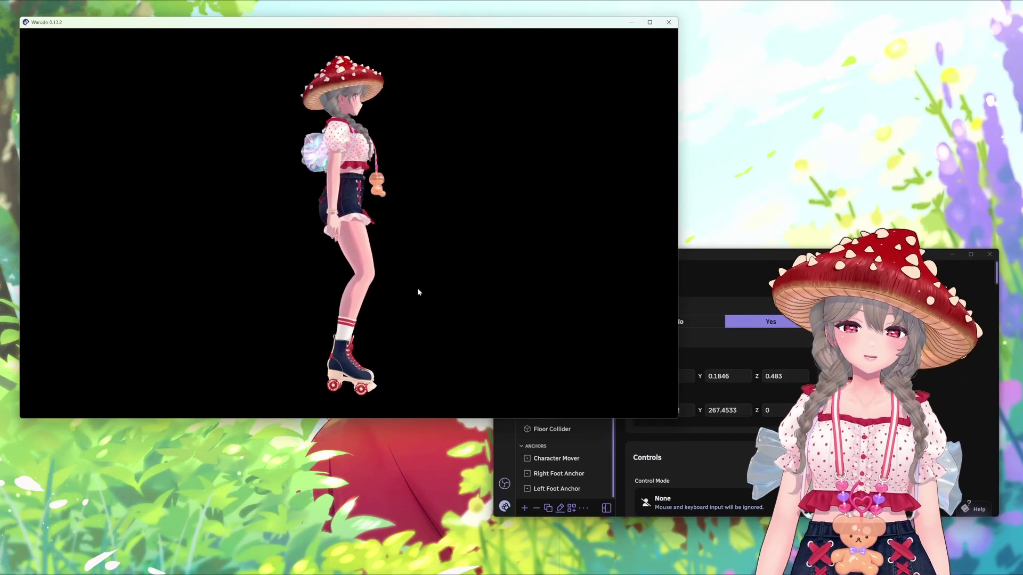
{"action": "left_click_drag", "start_coordinate": [418, 291], "coordinate": [337, 293]}
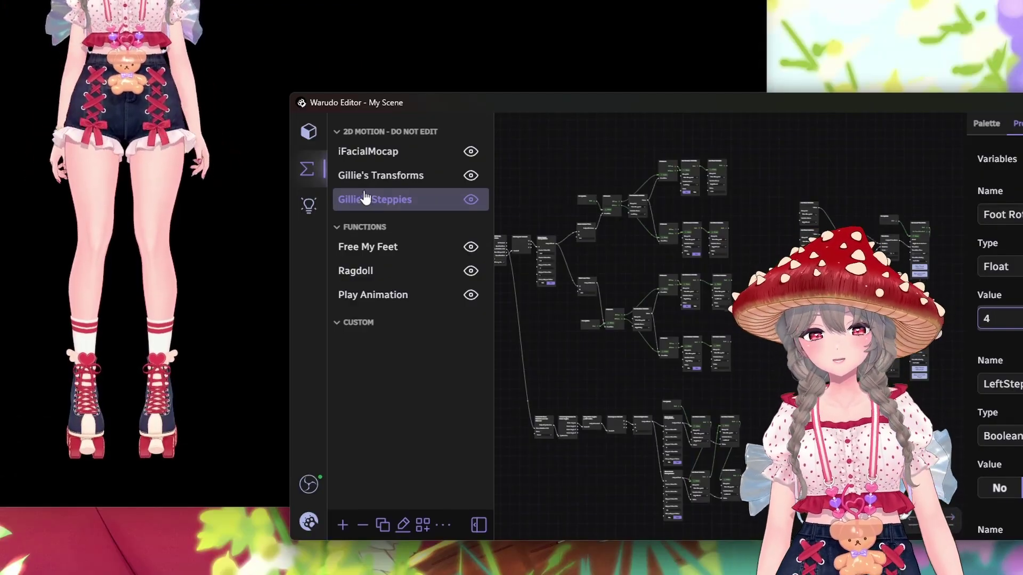
Step: Open the Gillie's Transforms blueprint and retype its Crouch value toward -0.15
{"action": "left_click", "coordinate": [365, 180]}
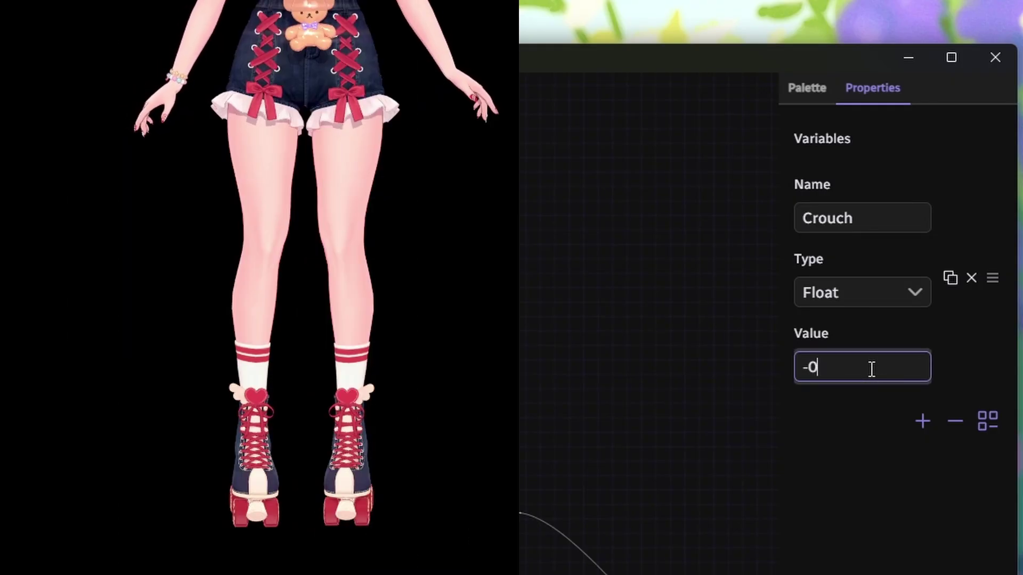
{"action": "type", "text": "."}
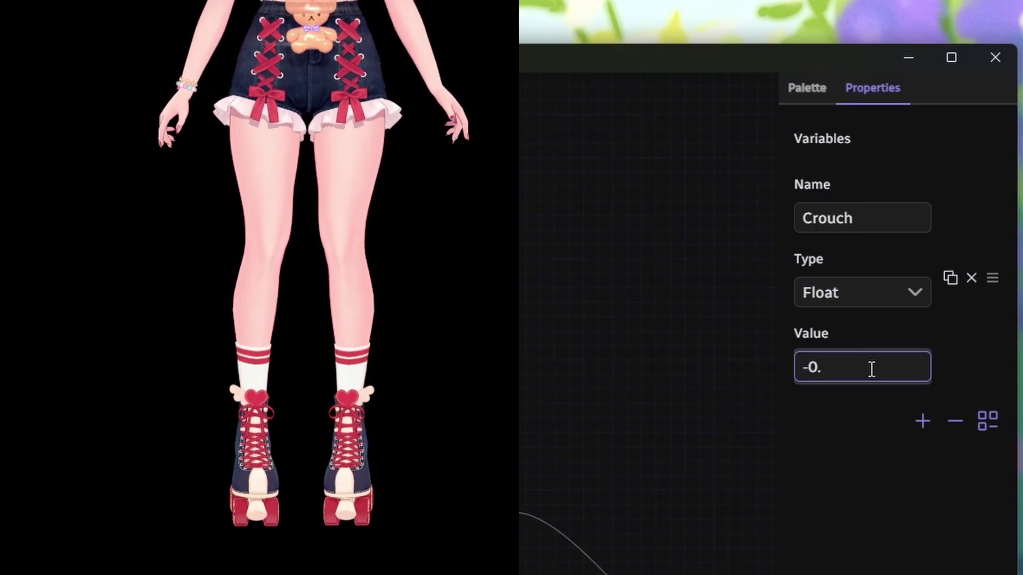